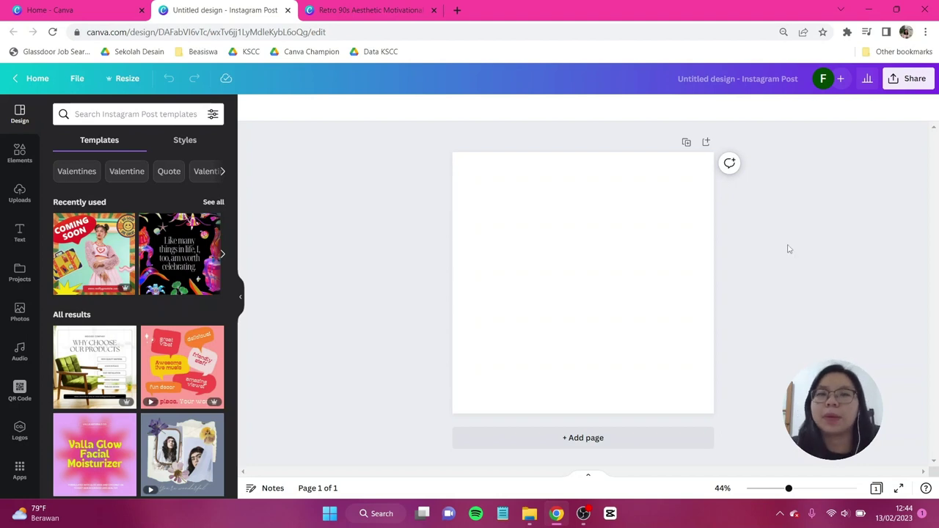
# Step: Set the blank page's background to the custom colour #F2E5C8
pyautogui.click(705, 170)
pyautogui.click(251, 108)
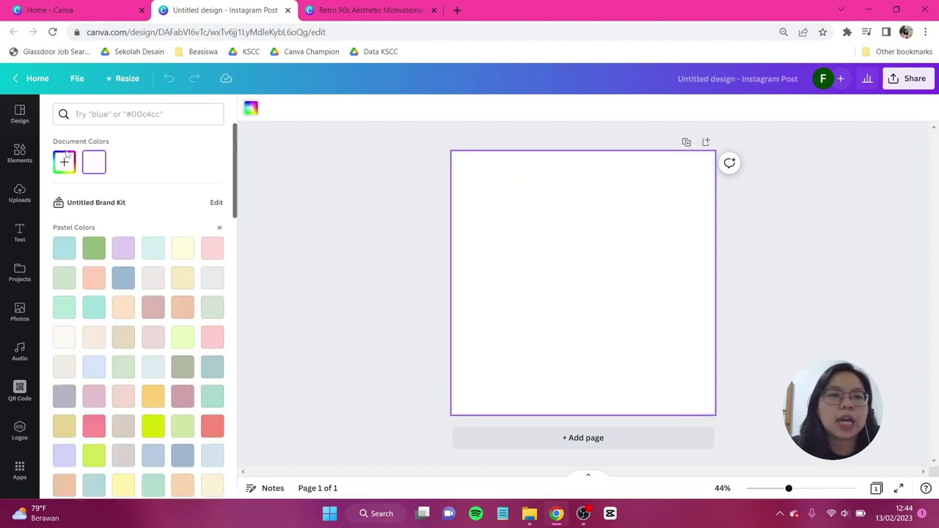
pyautogui.click(64, 162)
pyautogui.write('#F2E5')
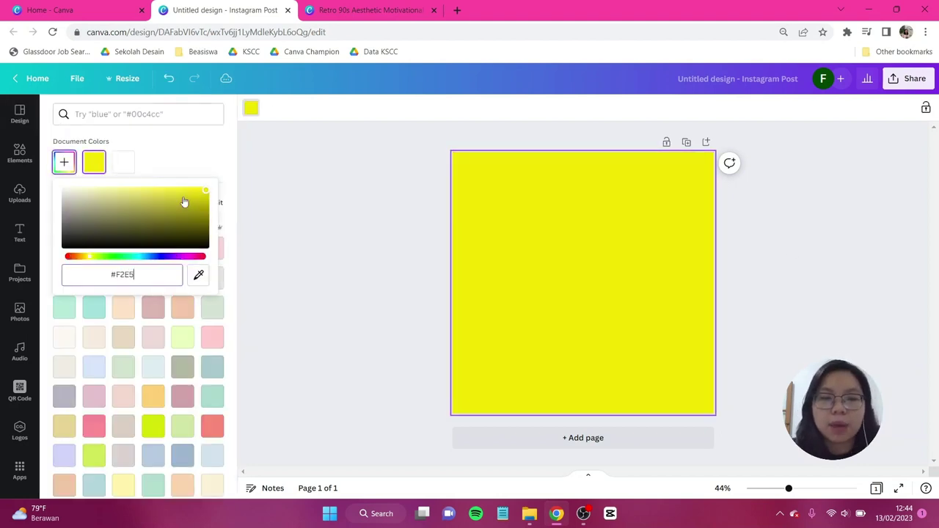
pyautogui.write('C8')
pyautogui.click(332, 219)
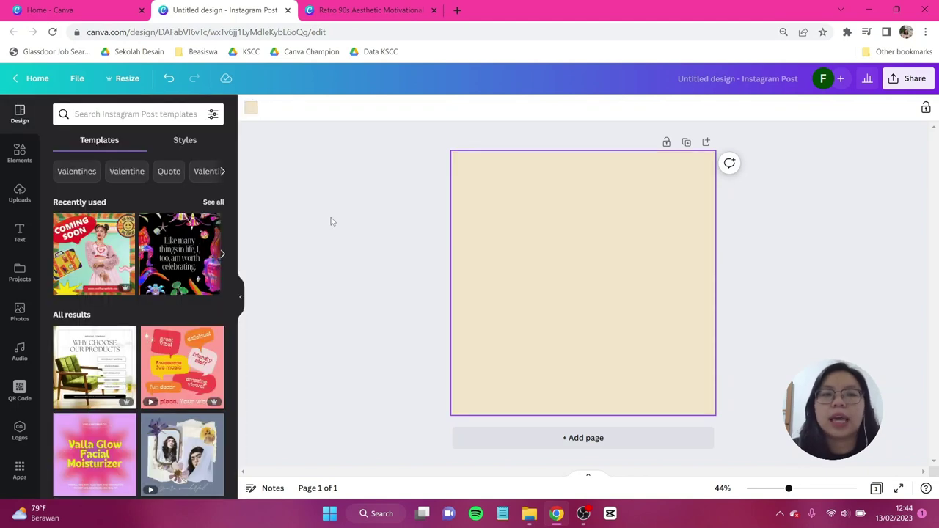
# Step: Search the elements for "pattern" and insert the white zigzag line graphic on the page
pyautogui.click(14, 159)
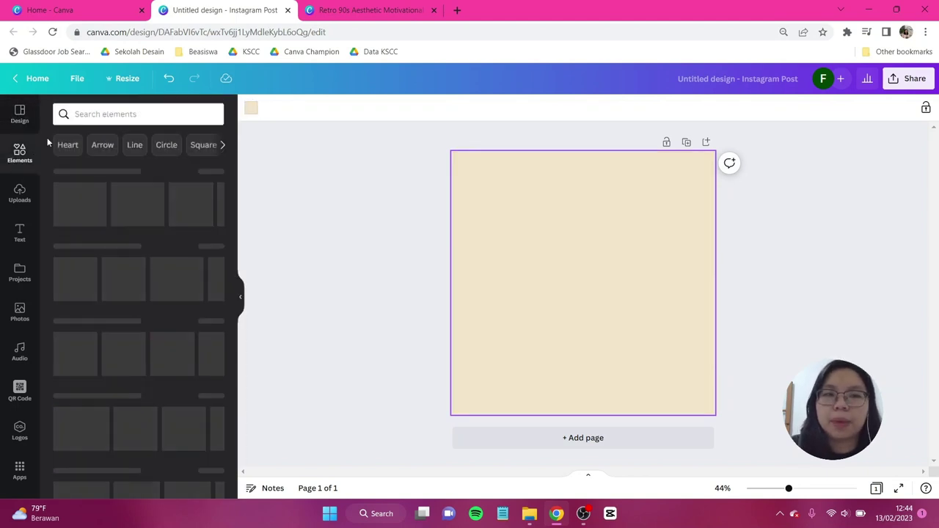
pyautogui.click(122, 114)
pyautogui.write('pattern')
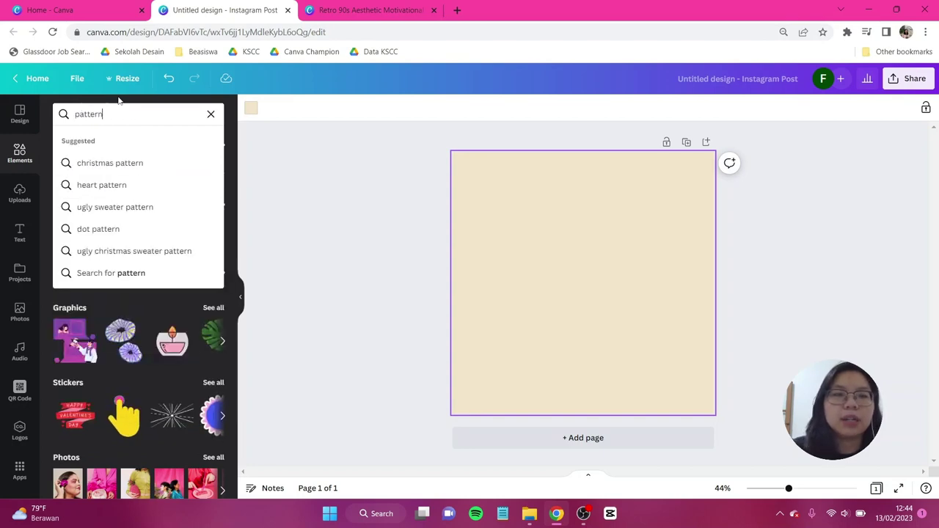
pyautogui.press('Return')
pyautogui.click(84, 212)
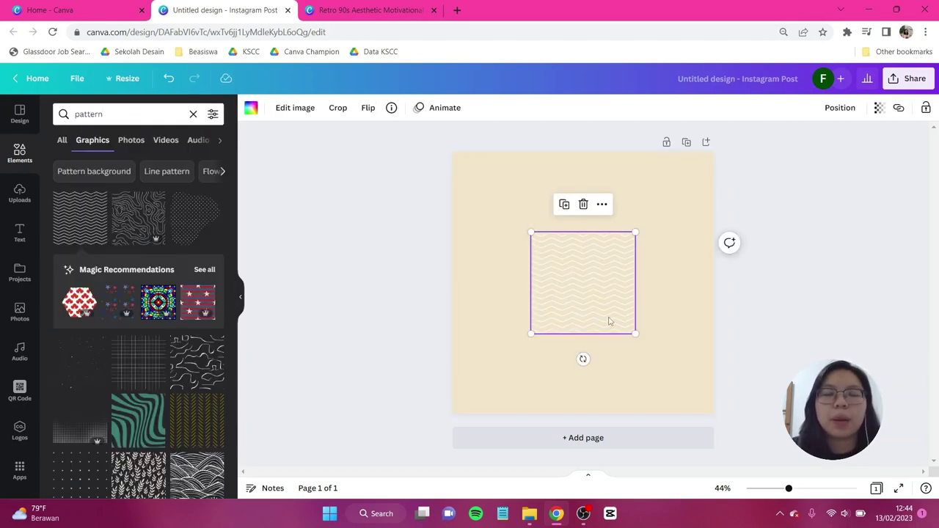
# Step: Fit the zigzag graphic into the page's upper-left corner and tile copies of it side by side across the top row
pyautogui.moveTo(601, 310); pyautogui.dragTo(515, 230)
pyautogui.moveTo(553, 254); pyautogui.dragTo(543, 246)
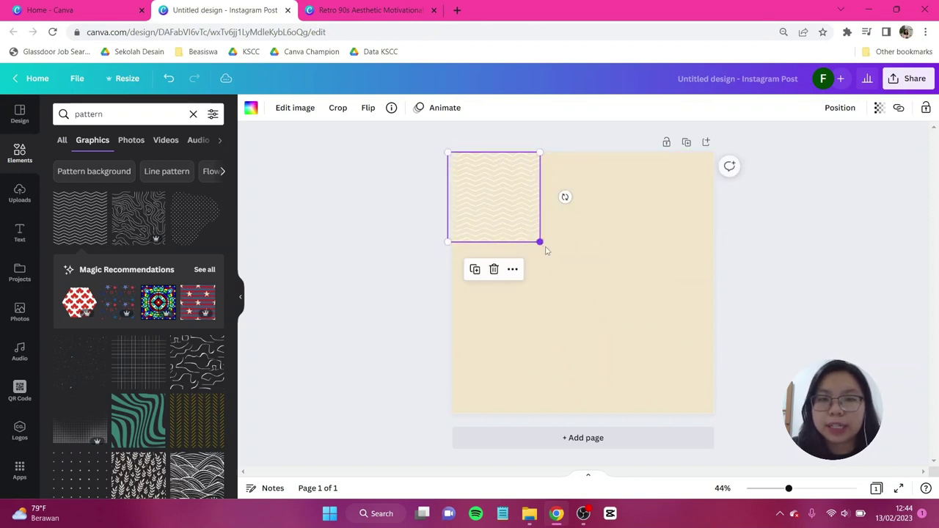
pyautogui.moveTo(502, 209); pyautogui.dragTo(669, 201)
pyautogui.hotkey('ctrl', 'd')
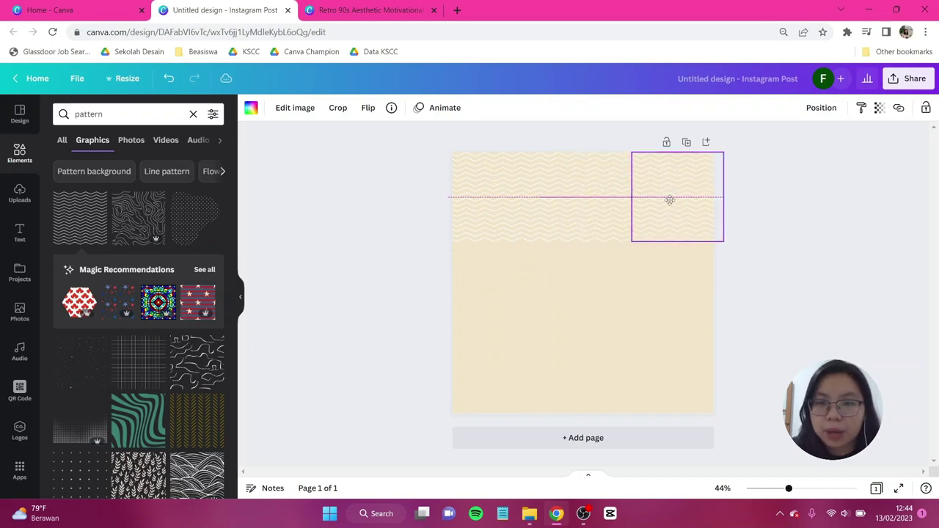
# Step: Duplicate the row of three zigzag tiles downward twice so the pattern covers the whole page
pyautogui.hotkey('ctrl', 'a')
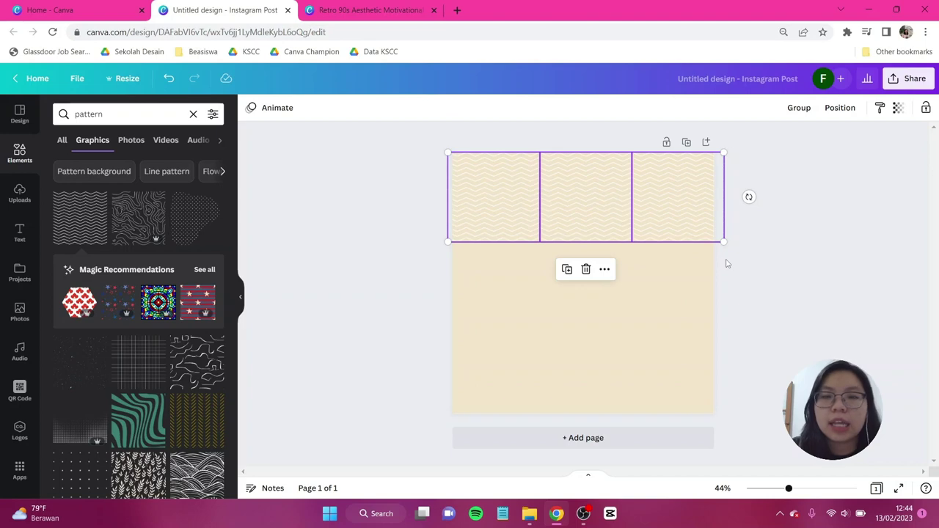
pyautogui.hotkey('ctrl', 'd')
pyautogui.moveTo(593, 201); pyautogui.dragTo(591, 278)
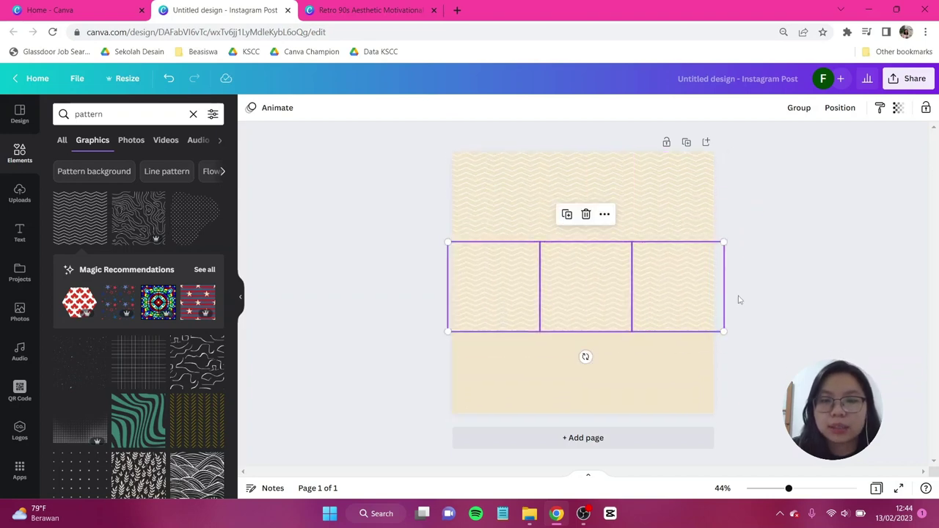
pyautogui.click(789, 318)
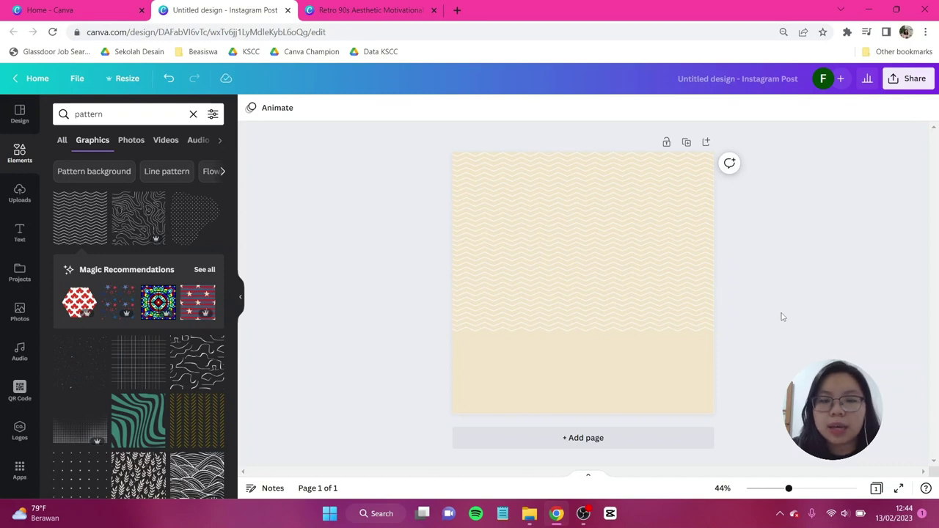
pyautogui.hotkey('ctrl', 'v')
pyautogui.moveTo(609, 206); pyautogui.dragTo(603, 377)
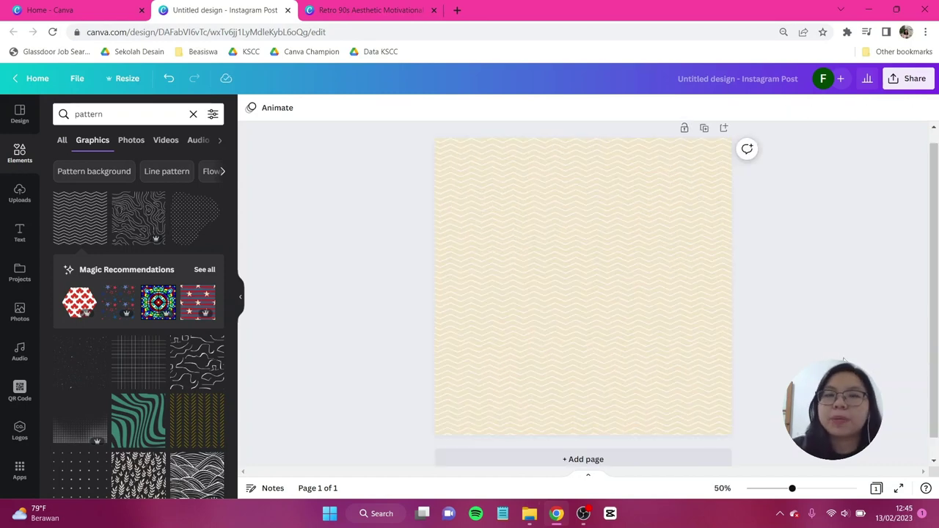
# Step: Group all the zigzag tiles and lock the group in place
pyautogui.moveTo(851, 398); pyautogui.dragTo(419, 159)
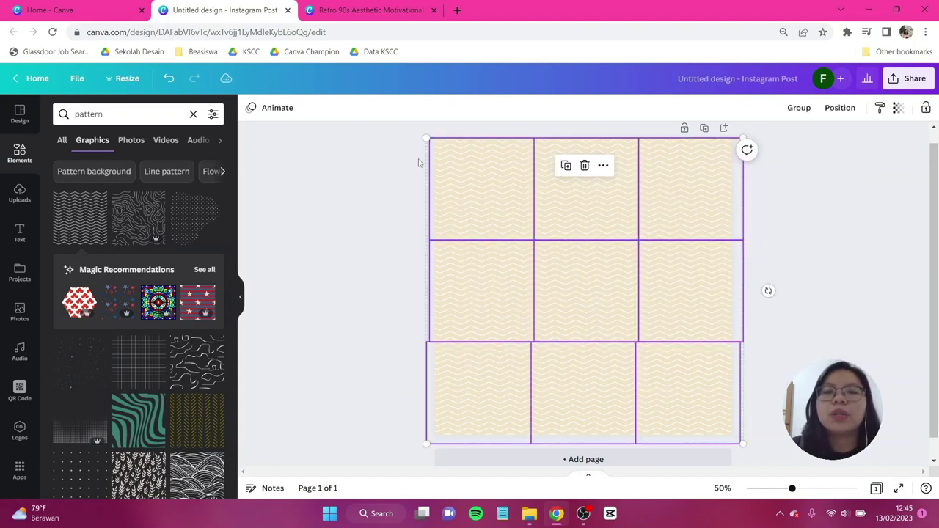
pyautogui.click(799, 108)
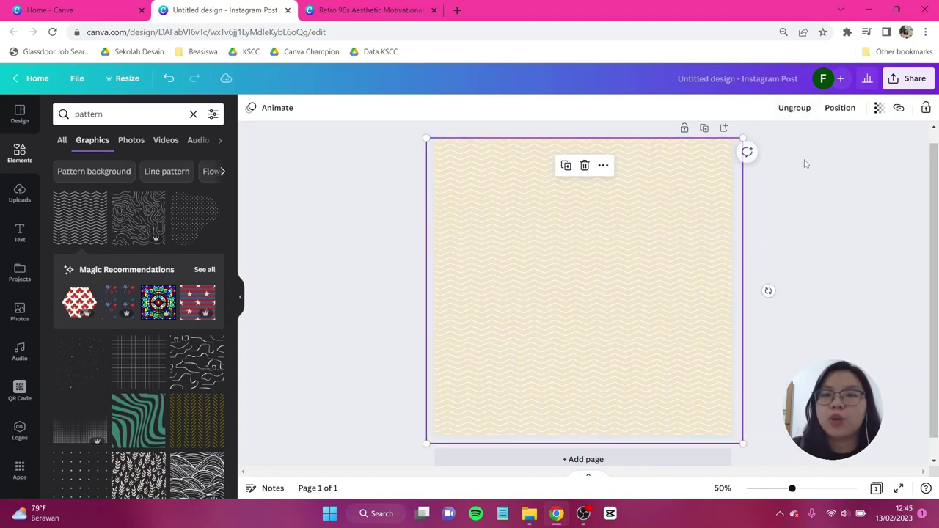
pyautogui.click(926, 109)
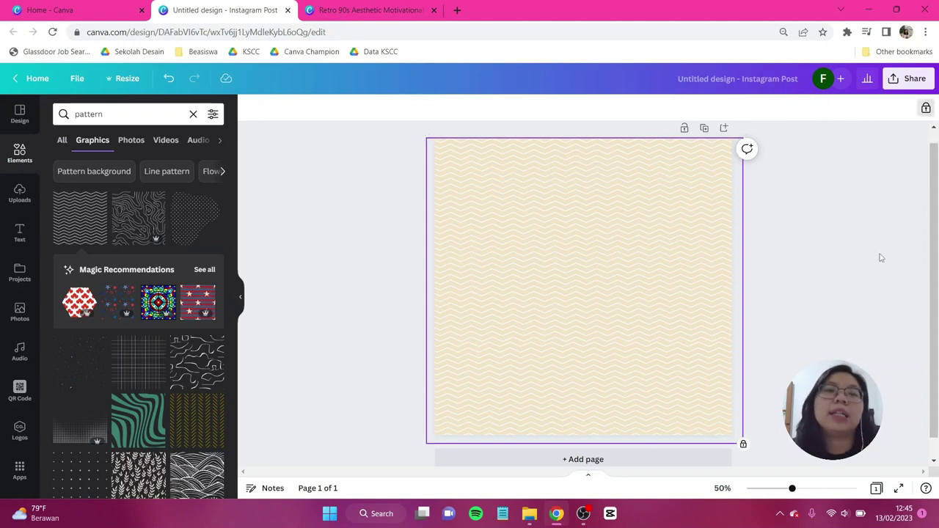
# Step: Search the elements for "shape" and insert a plain square on the page
pyautogui.click(13, 163)
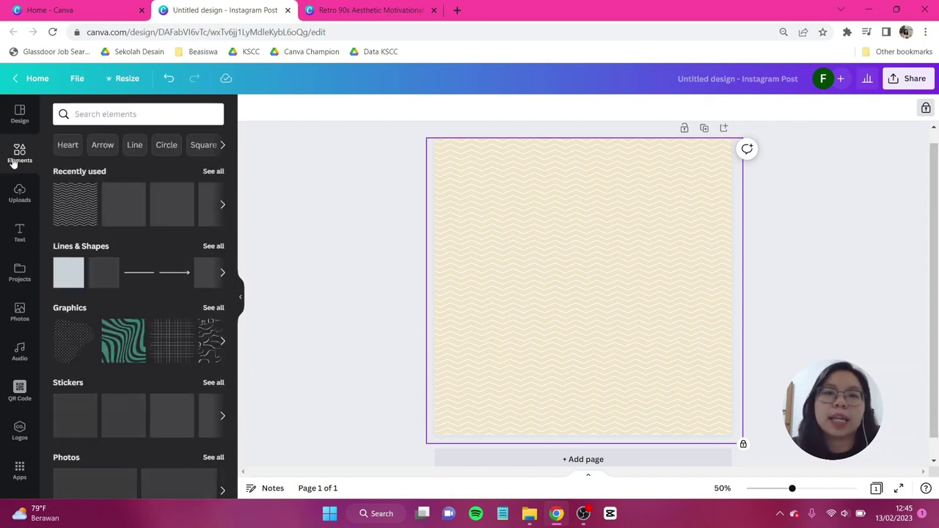
pyautogui.click(109, 115)
pyautogui.write('shape')
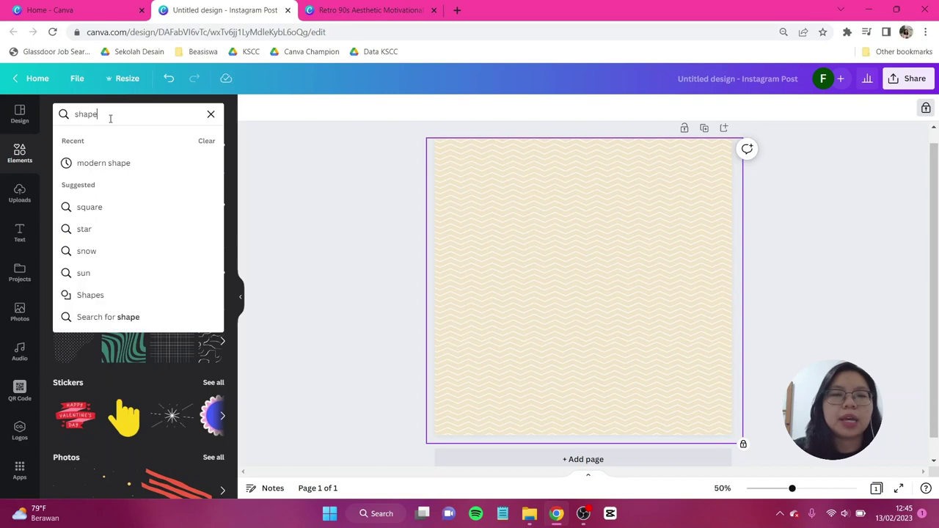
pyautogui.press('Return')
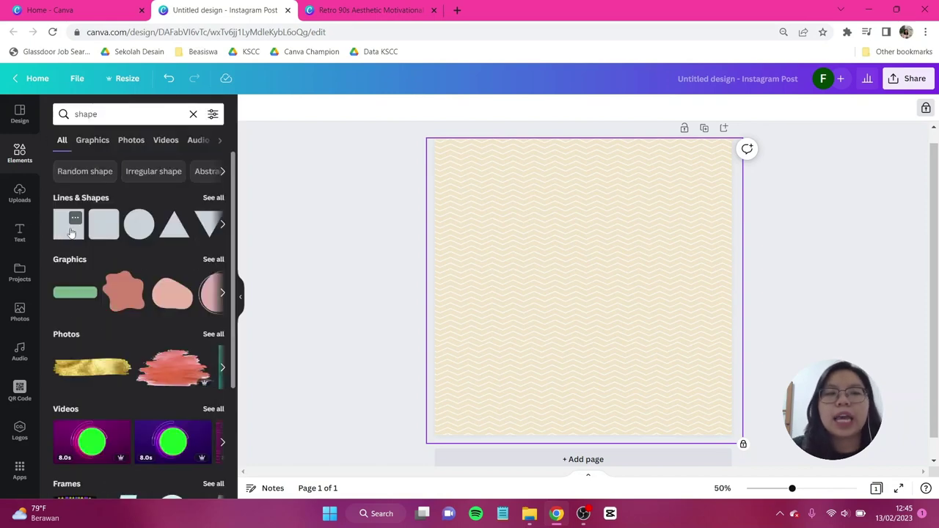
pyautogui.click(66, 233)
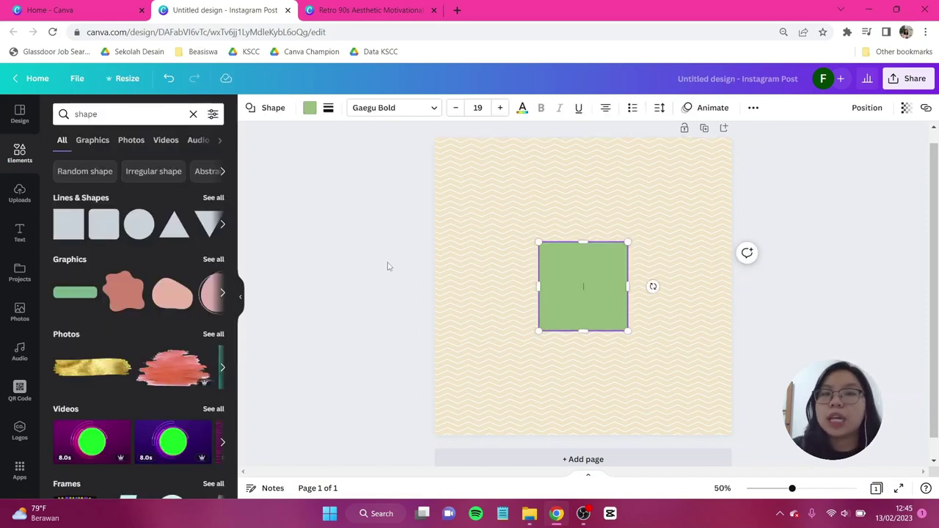
# Step: Set the square's fill to the custom colour #377CD1
pyautogui.click(309, 108)
pyautogui.click(65, 164)
pyautogui.write('#377')
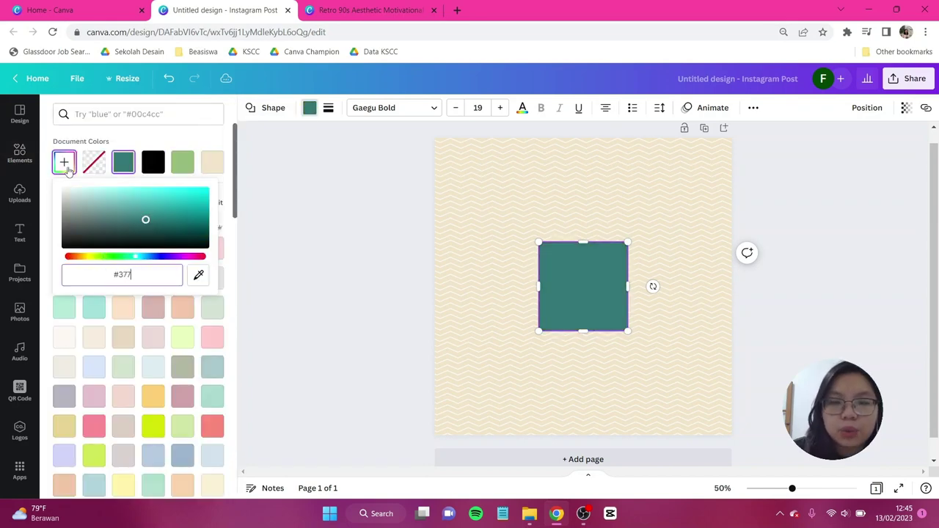
pyautogui.write('CD1')
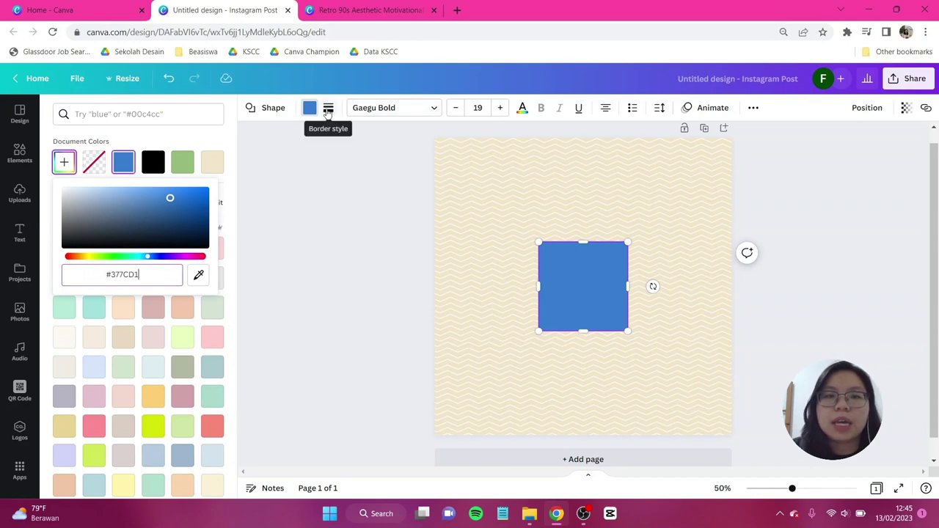
# Step: Give the blue square a solid border with a weight of 7
pyautogui.click(328, 110)
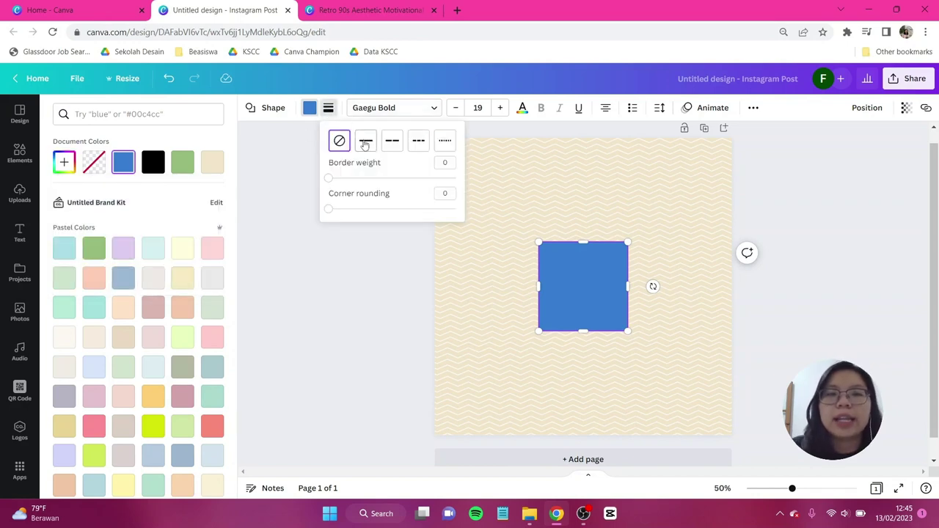
pyautogui.click(365, 142)
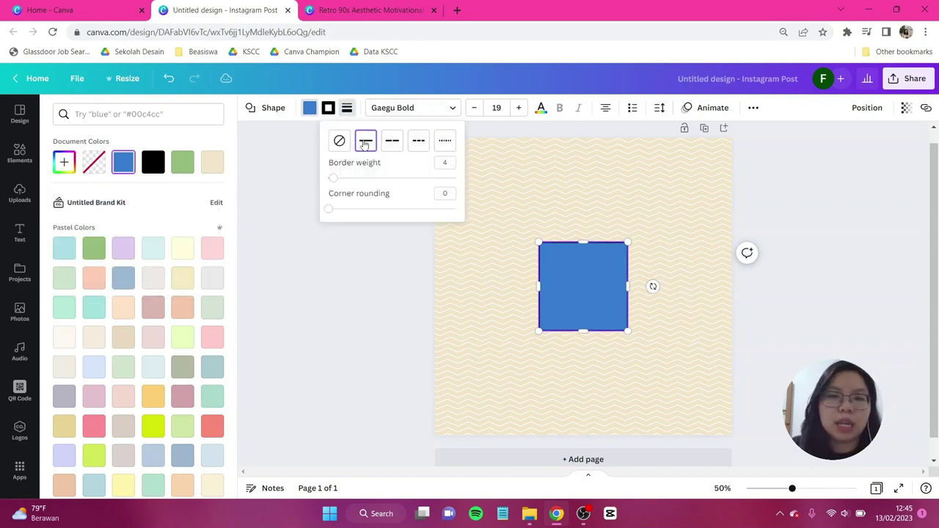
pyautogui.moveTo(334, 179); pyautogui.dragTo(337, 179)
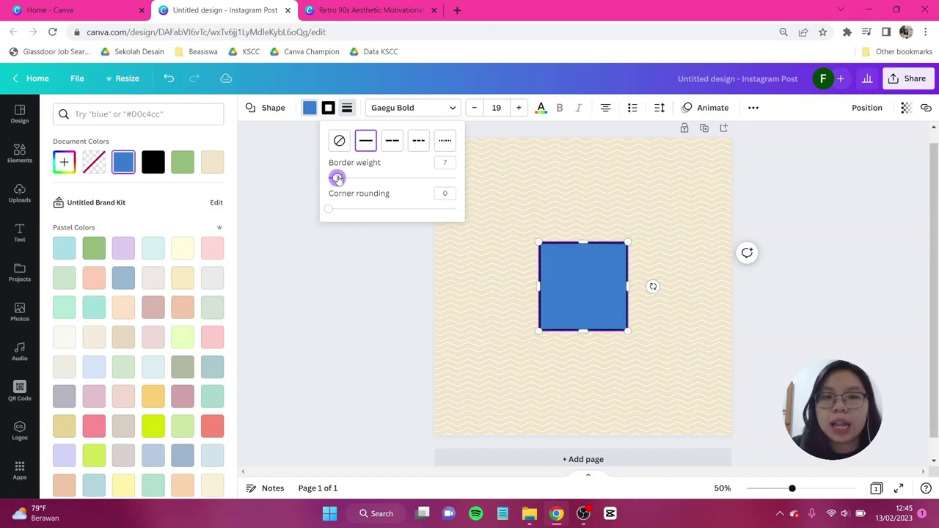
pyautogui.click(358, 292)
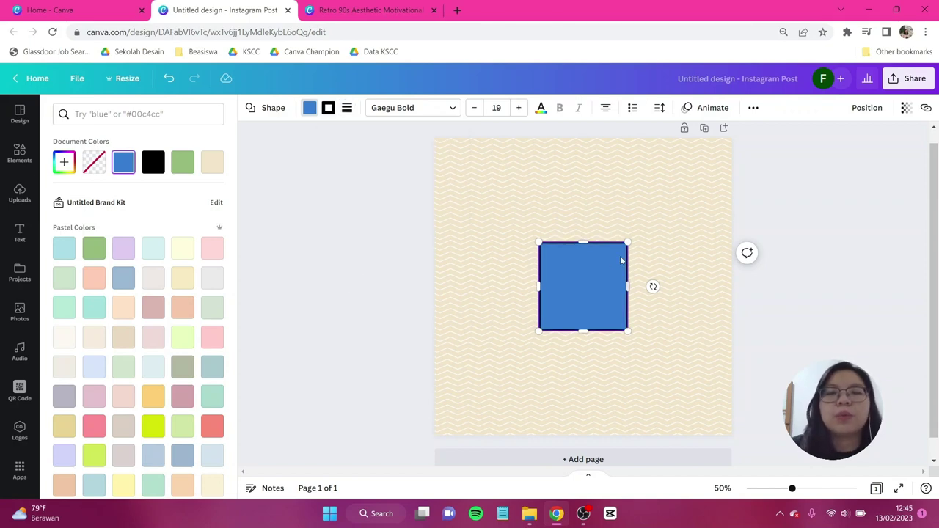
# Step: Move the blue square near the page's upper-left corner and reshape it into a wide rectangle about twice as wide as high
pyautogui.moveTo(570, 257); pyautogui.dragTo(543, 237)
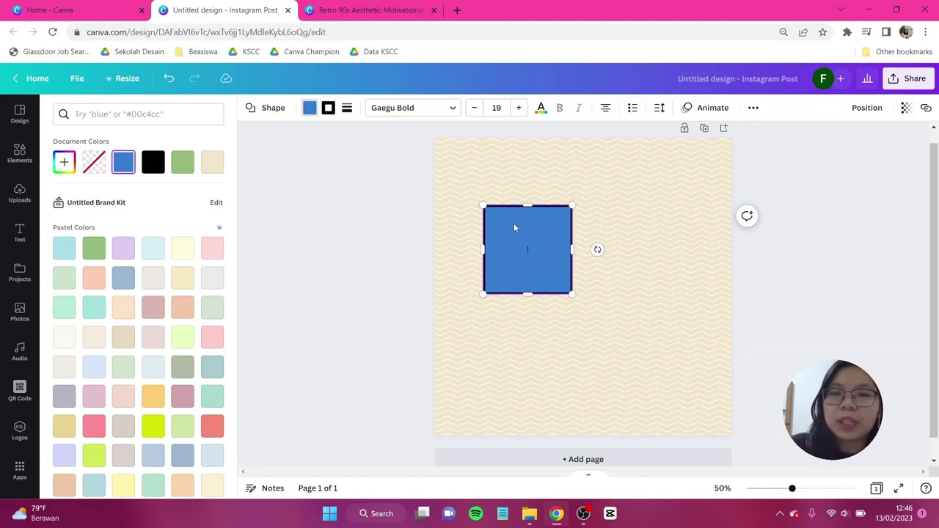
pyautogui.moveTo(516, 227); pyautogui.dragTo(499, 198)
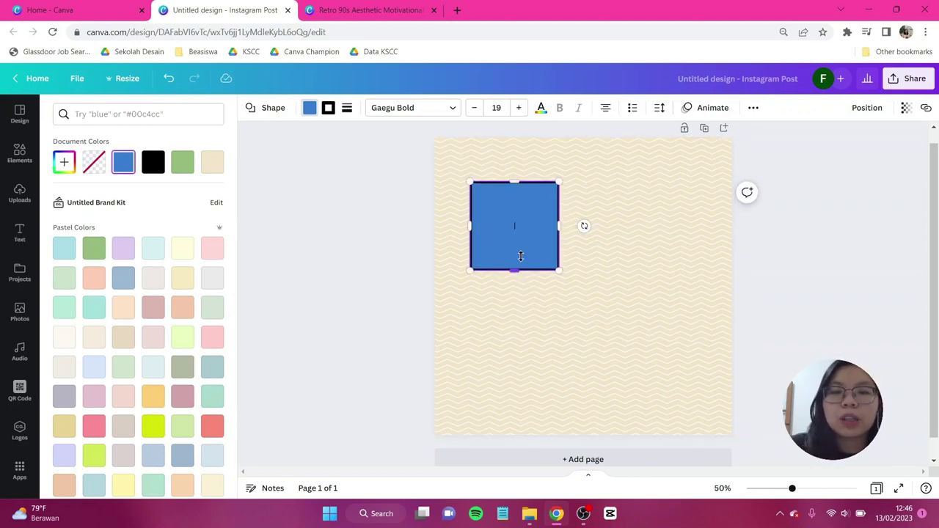
pyautogui.moveTo(515, 270); pyautogui.dragTo(520, 233)
pyautogui.moveTo(560, 209); pyautogui.dragTo(599, 208)
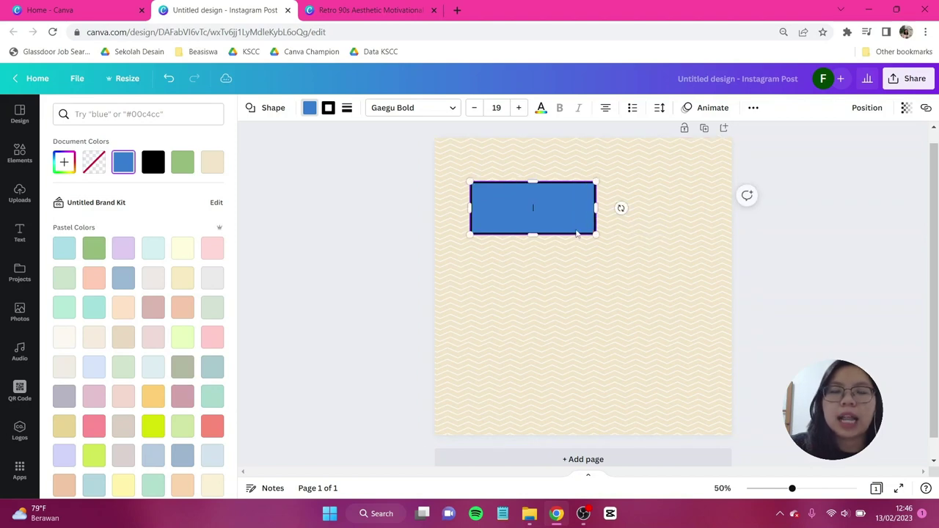
pyautogui.moveTo(570, 235); pyautogui.dragTo(571, 245)
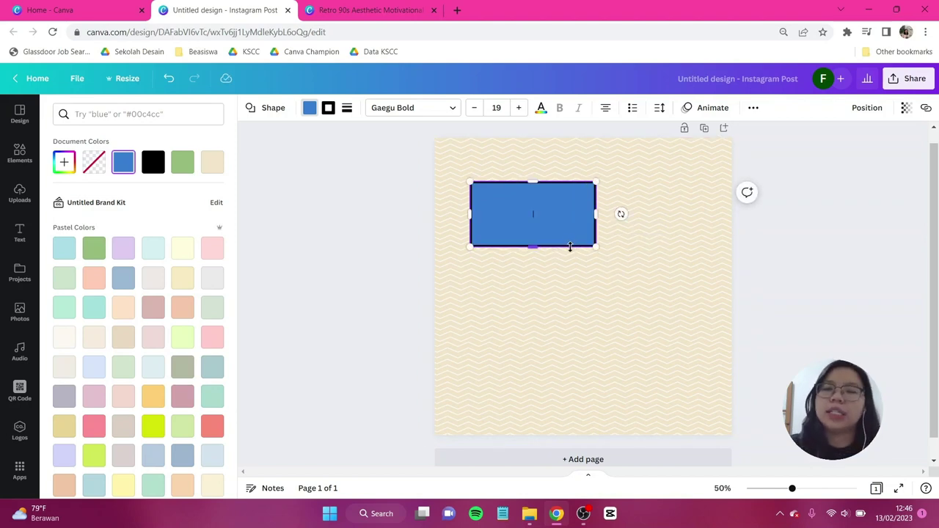
pyautogui.click(585, 234)
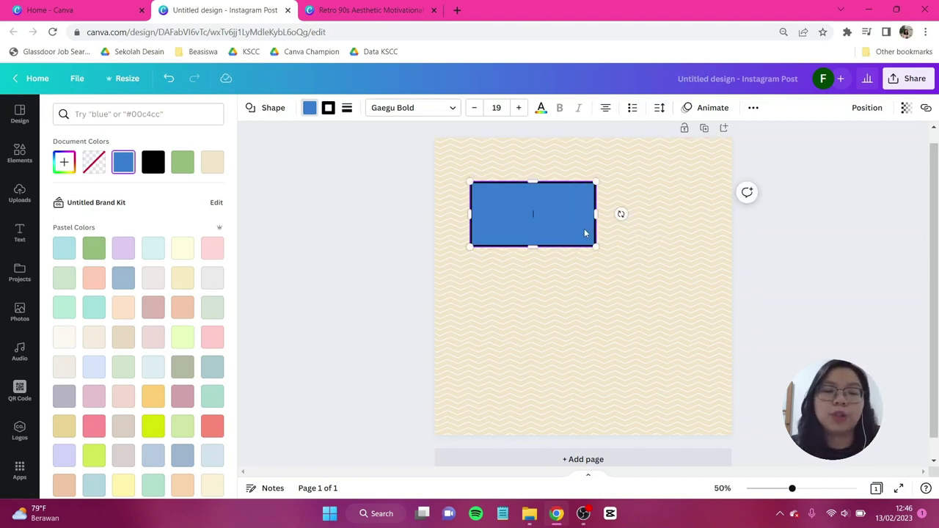
pyautogui.click(780, 261)
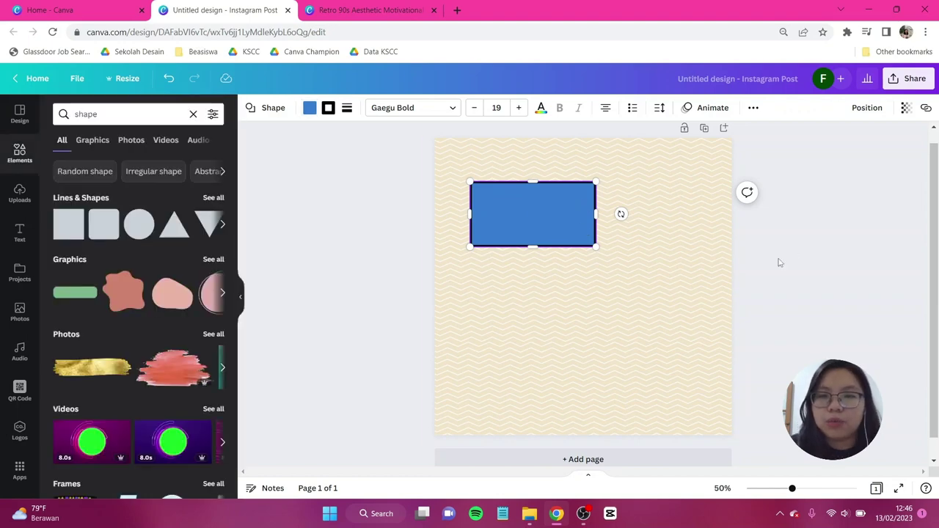
# Step: Duplicate the blue rectangle to make a narrower box beside it and a full-width box beneath them
pyautogui.moveTo(581, 220); pyautogui.dragTo(688, 287)
pyautogui.hotkey('ctrl', 'd')
pyautogui.hotkey('ctrl', 'd')
# Step: Build a bottom row of two side-by-side blue boxes from copies, the right one about 365 by 238, separated by a small gap
pyautogui.moveTo(589, 296); pyautogui.dragTo(585, 364)
pyautogui.moveTo(688, 358); pyautogui.dragTo(581, 352)
pyautogui.hotkey('ctrl', 'd')
pyautogui.moveTo(558, 368); pyautogui.dragTo(667, 363)
pyautogui.moveTo(703, 359); pyautogui.dragTo(687, 359)
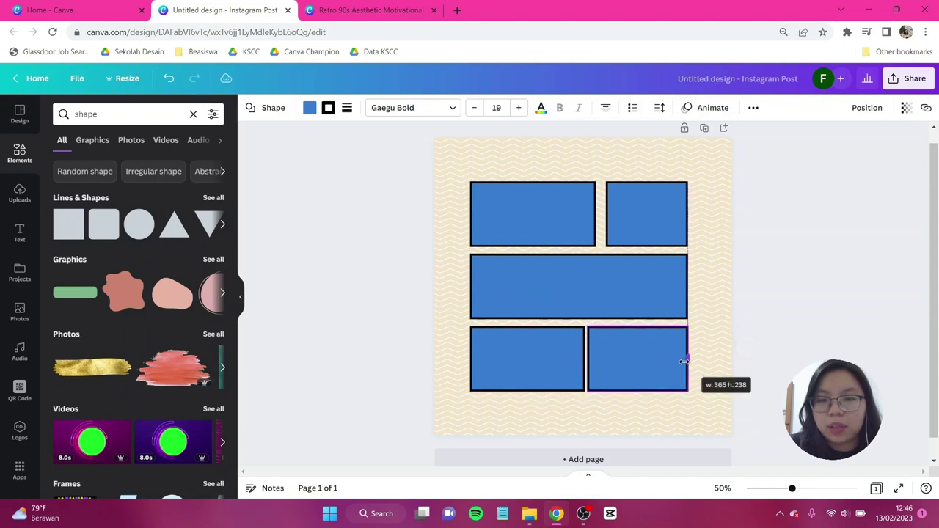
pyautogui.click(558, 359)
pyautogui.moveTo(585, 359); pyautogui.dragTo(579, 359)
pyautogui.click(761, 323)
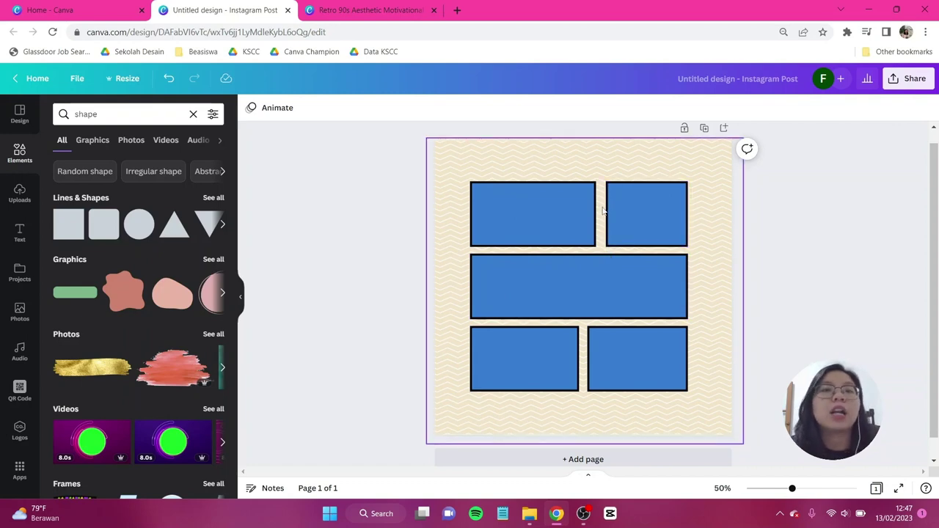
# Step: Fill the narrower box in the upper row with red #DC3A21
pyautogui.click(537, 215)
pyautogui.click(661, 215)
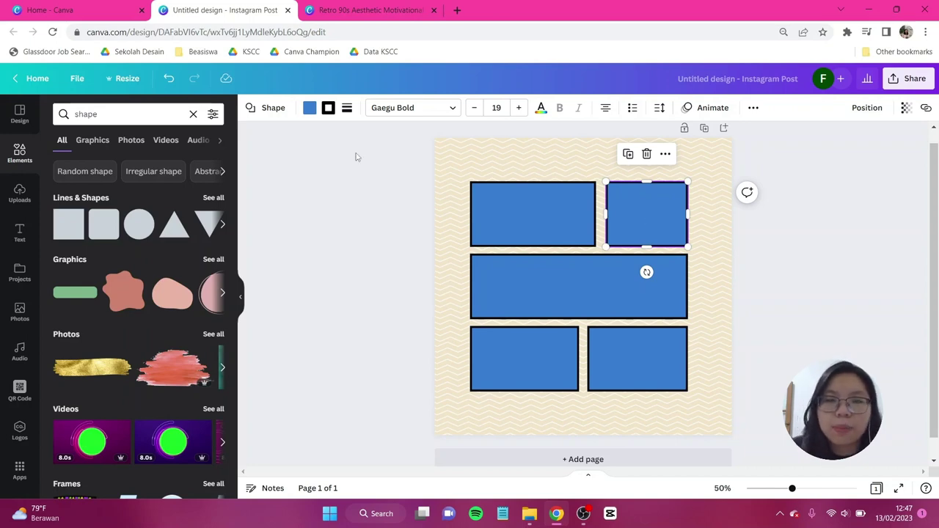
pyautogui.click(309, 108)
pyautogui.click(64, 161)
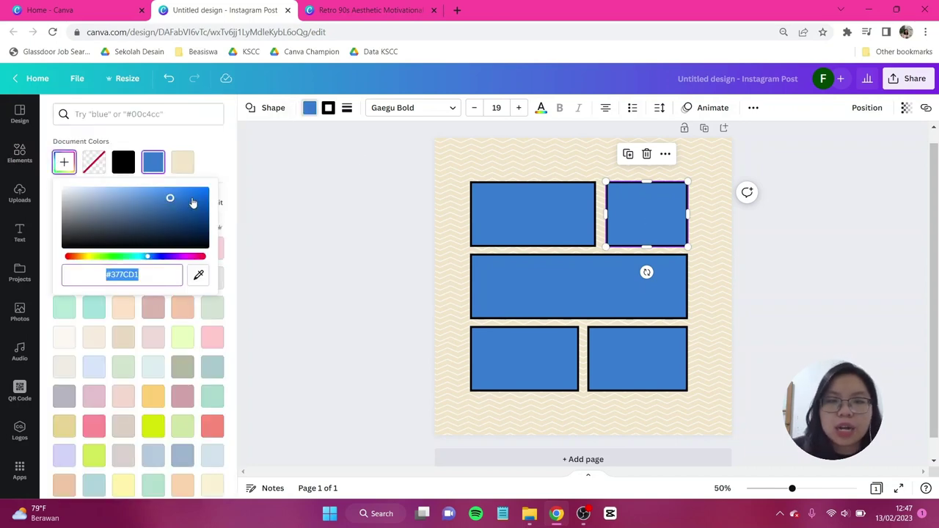
pyautogui.write('#DC')
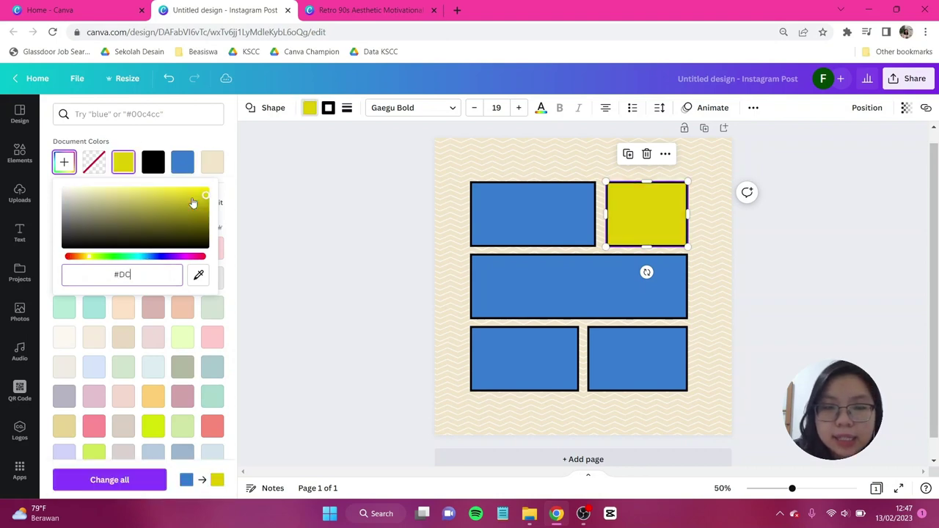
pyautogui.write('3A21')
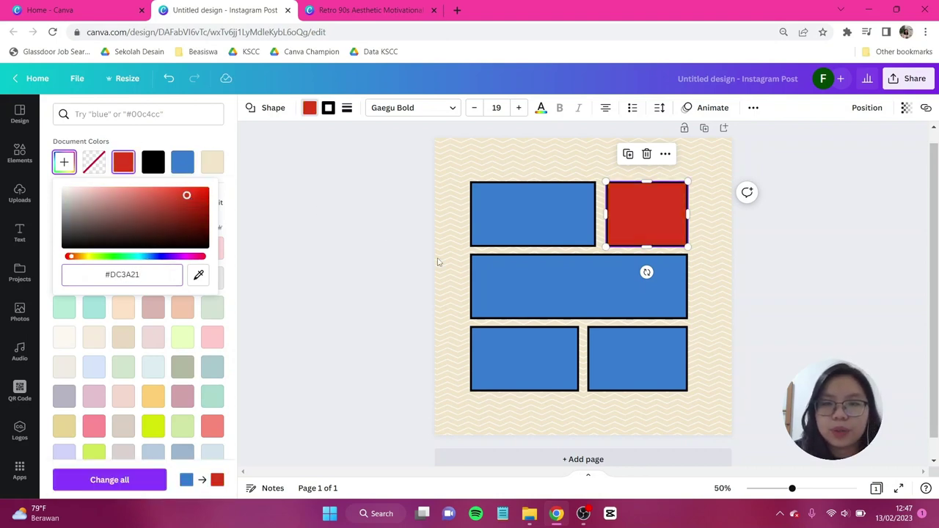
# Step: Fill the full-width middle box with green #3B9B73
pyautogui.click(502, 283)
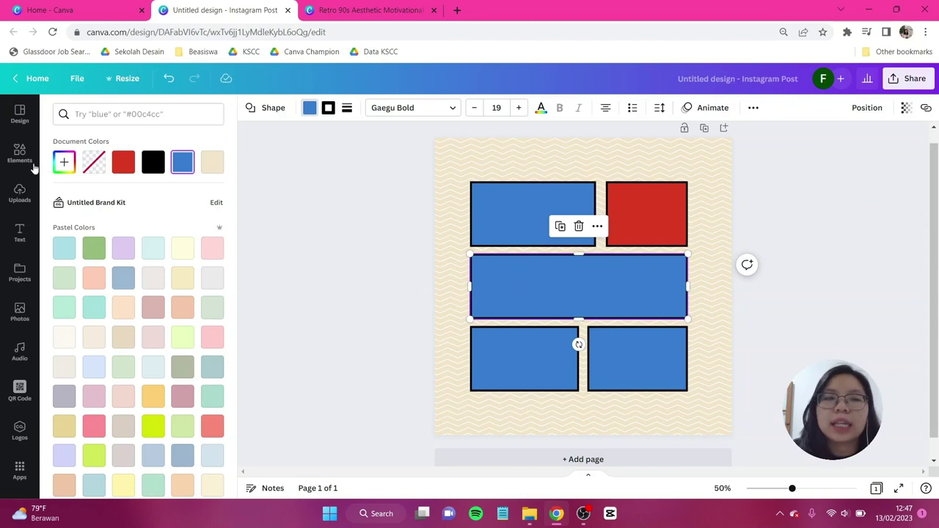
pyautogui.click(59, 163)
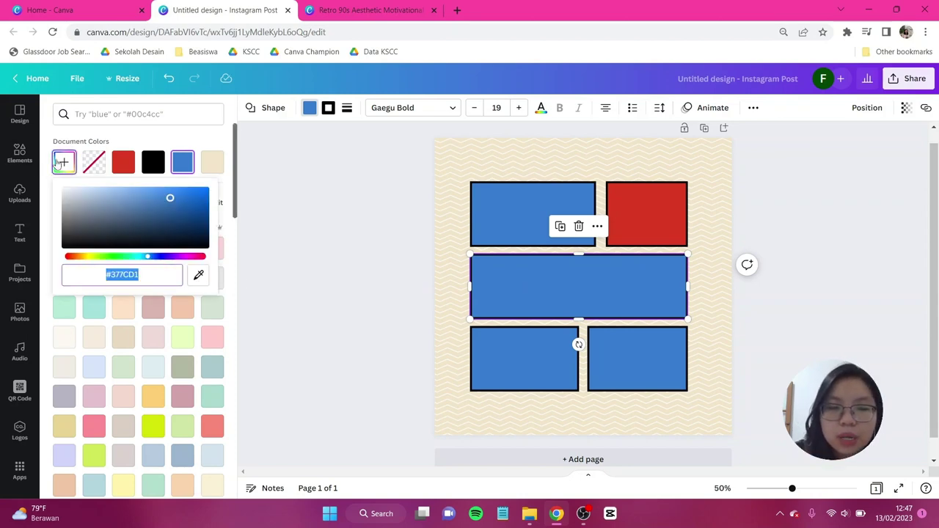
pyautogui.write('#3B')
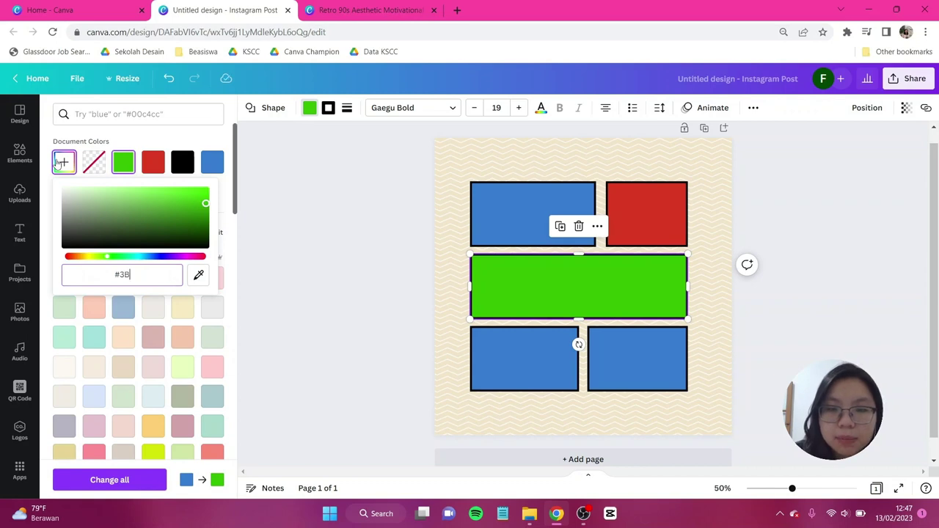
pyautogui.write('9B73')
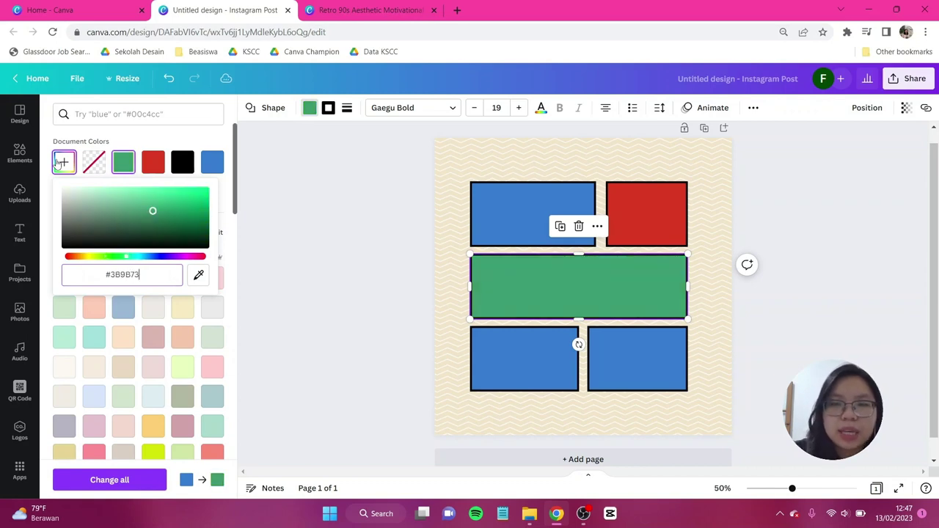
# Step: Fill the left box of the lower row with orange #FFB24A
pyautogui.click(497, 336)
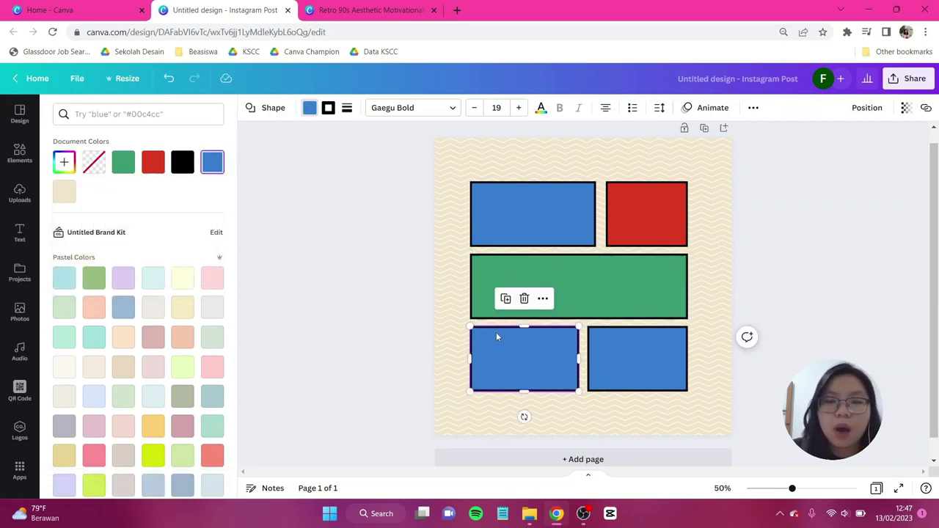
pyautogui.click(64, 166)
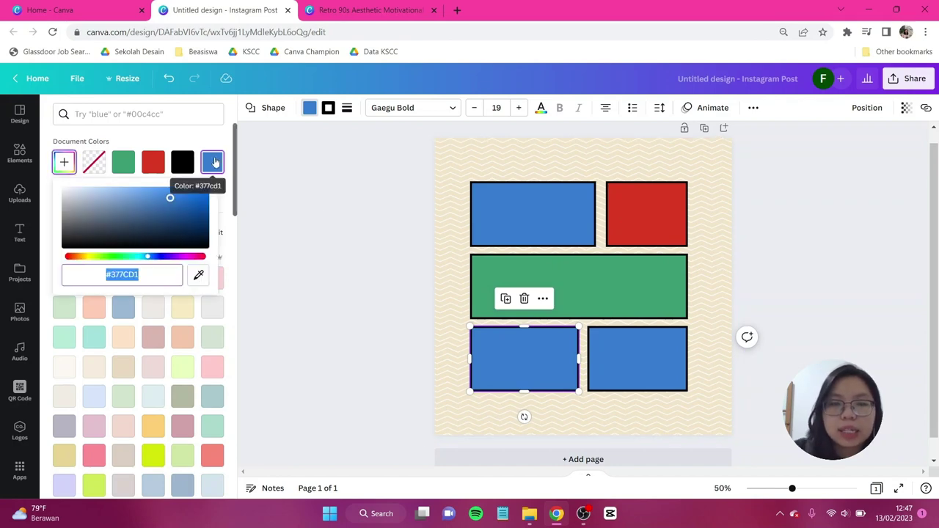
pyautogui.write('#FFB2')
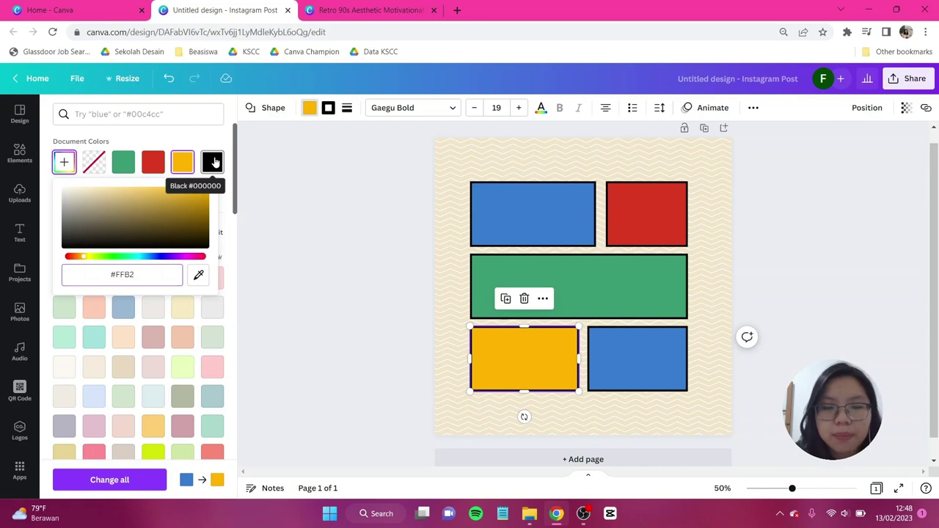
pyautogui.write('4A')
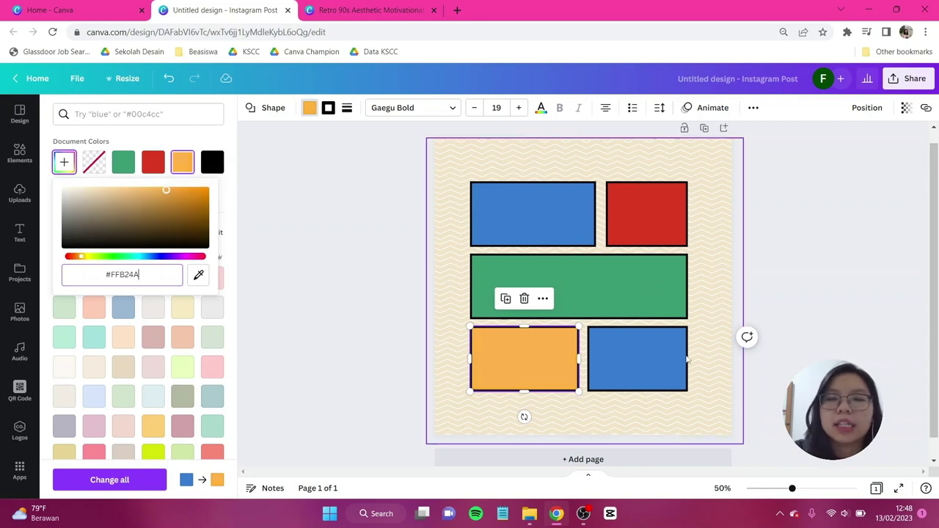
# Step: Fill the right box of the lower row with pink #F699AD
pyautogui.click(664, 365)
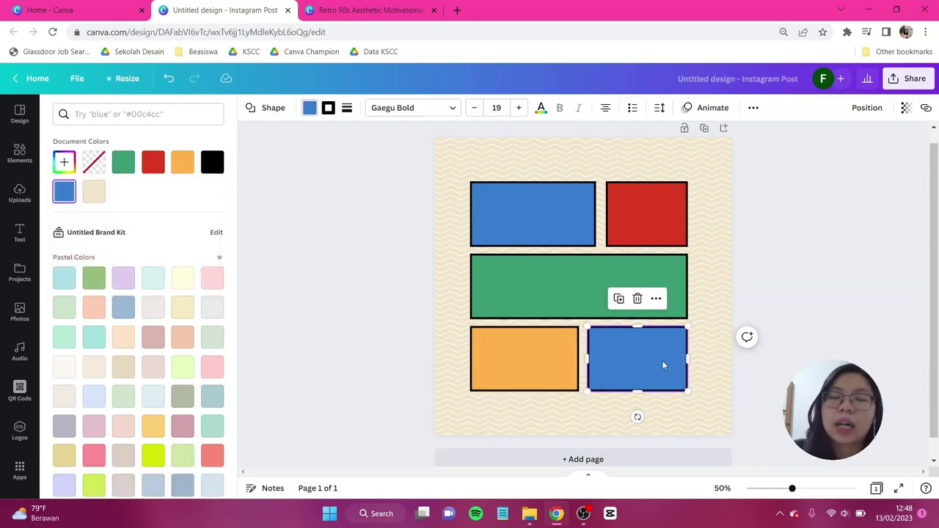
pyautogui.click(64, 162)
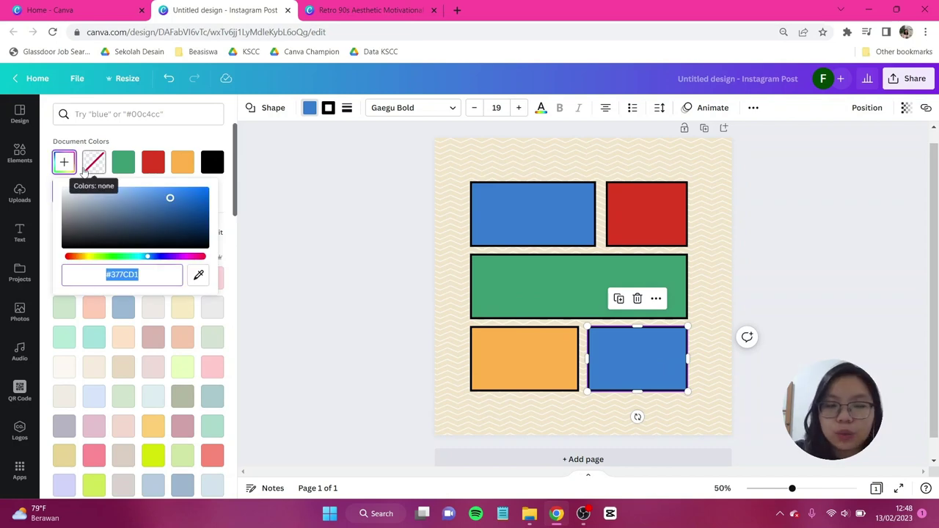
pyautogui.write('F699')
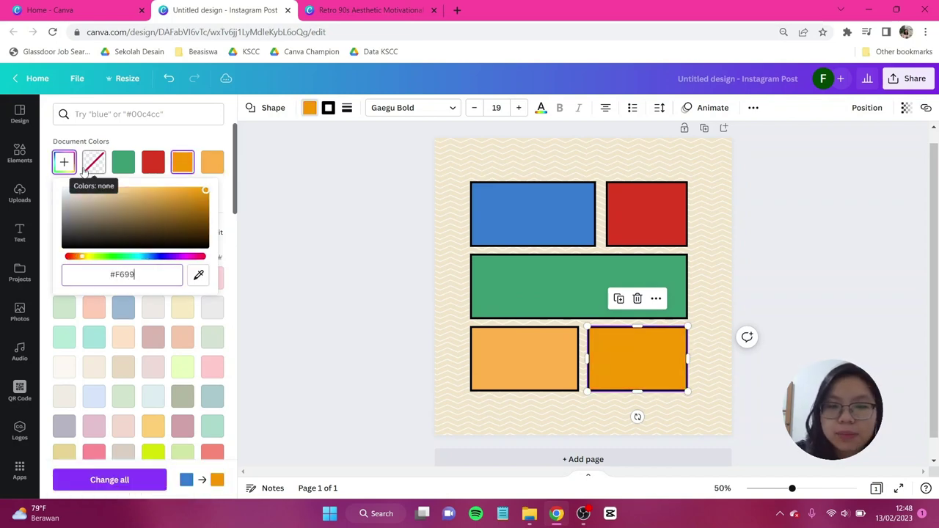
pyautogui.write('AD')
pyautogui.click(817, 269)
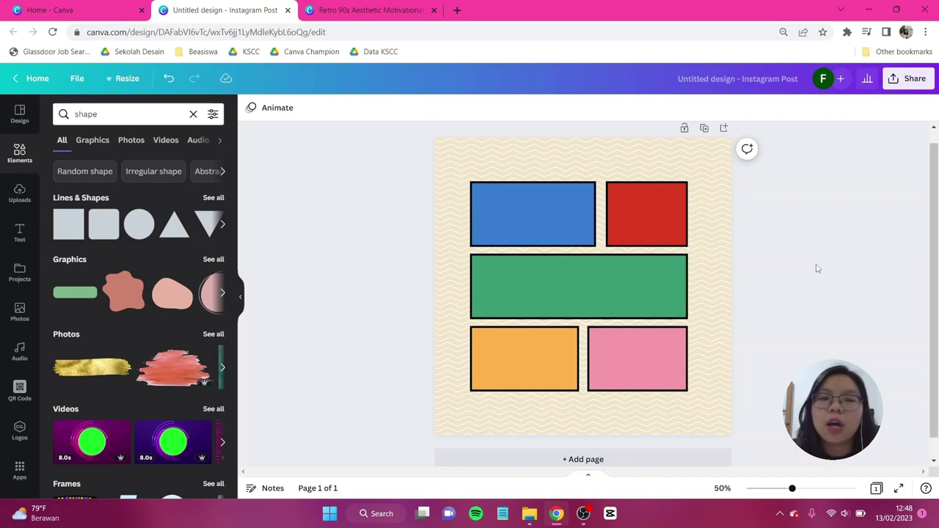
# Step: Paste a copy of the blue box over the green box and fill it with black
pyautogui.hotkey('ctrl', 'v')
pyautogui.moveTo(537, 355); pyautogui.dragTo(556, 279)
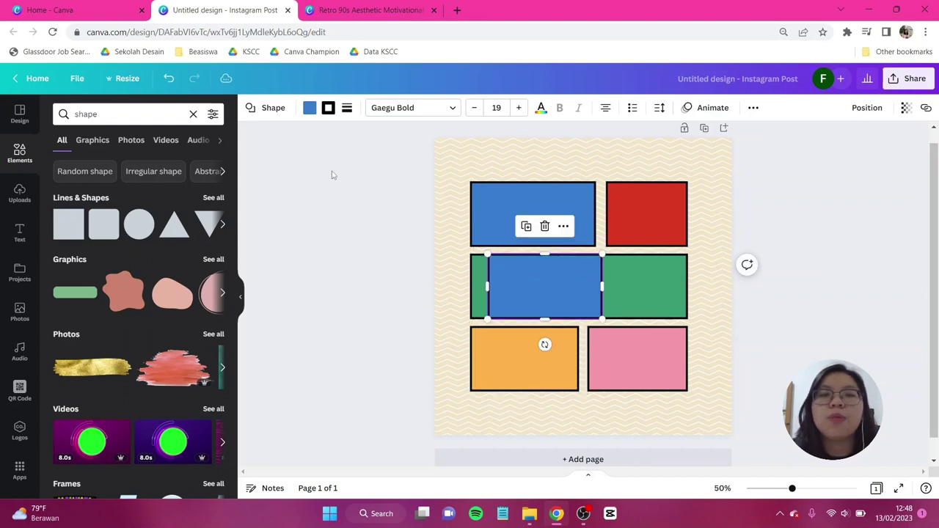
pyautogui.click(309, 108)
pyautogui.click(123, 162)
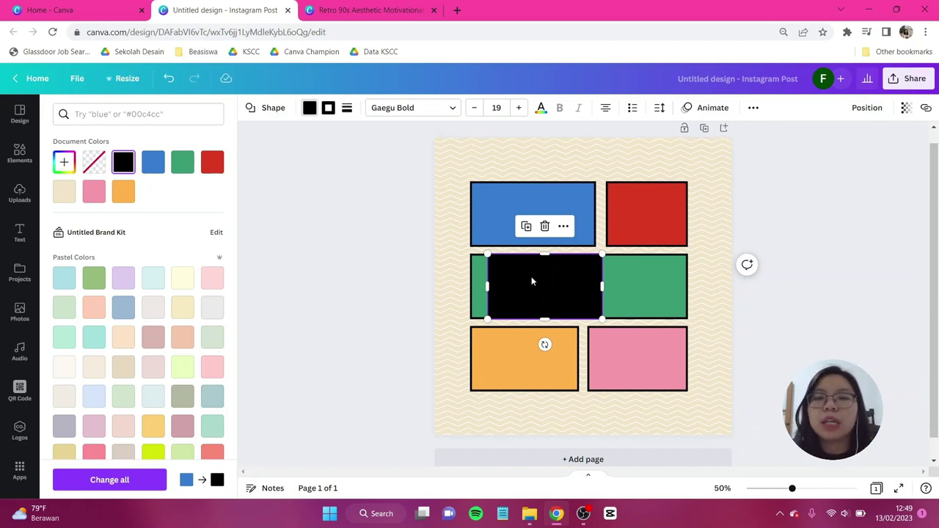
# Step: Widen the black rectangle to match the large blue box and offset it slightly down and to the left of it
pyautogui.moveTo(533, 279); pyautogui.dragTo(522, 210)
pyautogui.moveTo(584, 213); pyautogui.dragTo(595, 213)
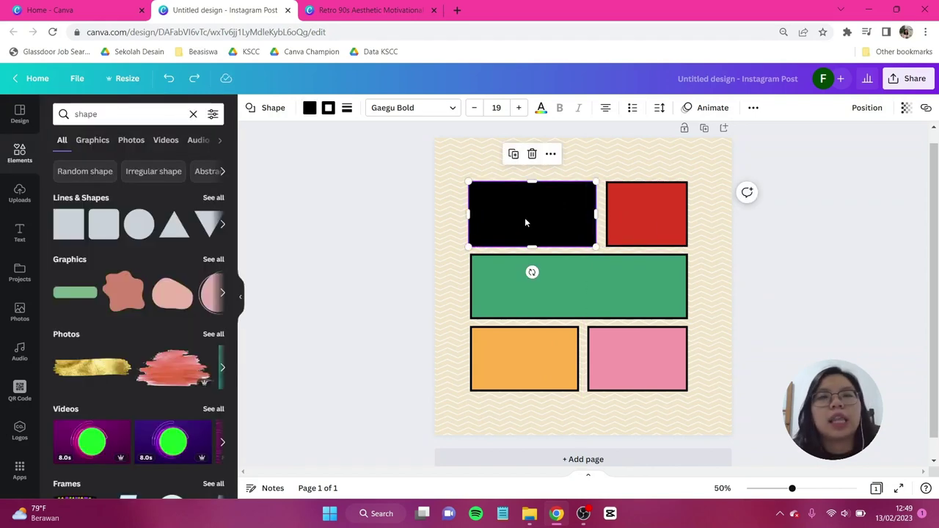
pyautogui.moveTo(527, 215); pyautogui.dragTo(522, 222)
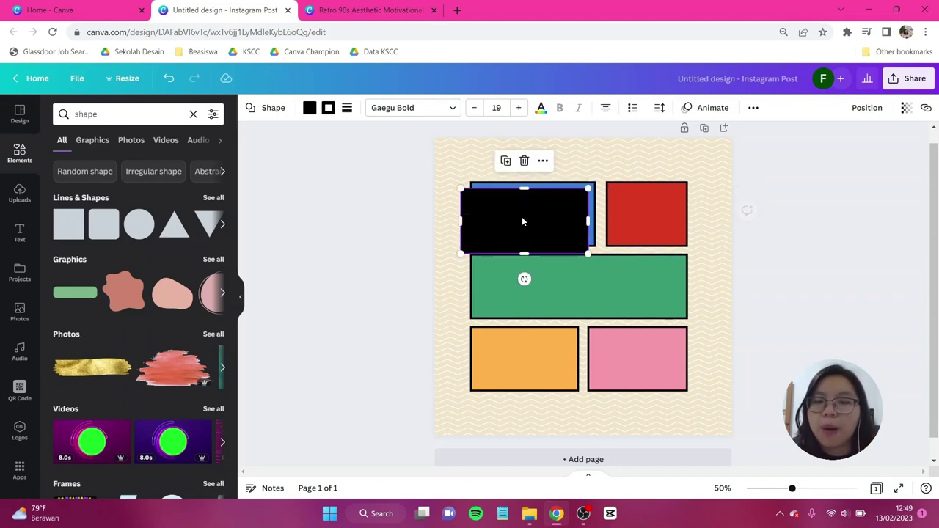
pyautogui.click(600, 248)
pyautogui.press('Right')
pyautogui.press('Right')
pyautogui.press('Right')
pyautogui.press('Right')
pyautogui.press('Right')
pyautogui.press('Right')
pyautogui.press('Right')
pyautogui.press('Right')
pyautogui.press('Right')
pyautogui.press('Right')
pyautogui.press('Right')
pyautogui.press('Right')
pyautogui.press('Right')
pyautogui.press('Right')
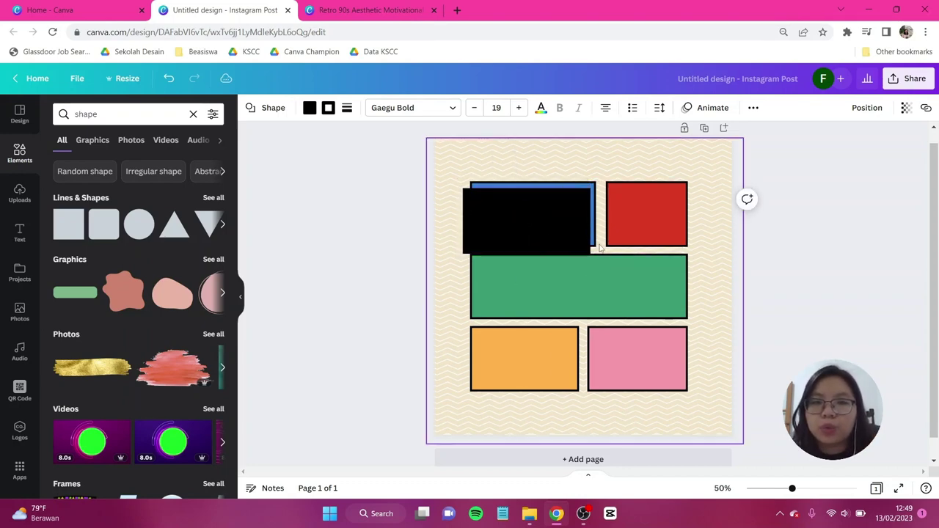
# Step: Send the black rectangle backward behind the blue box so it forms a drop shadow
pyautogui.click(871, 109)
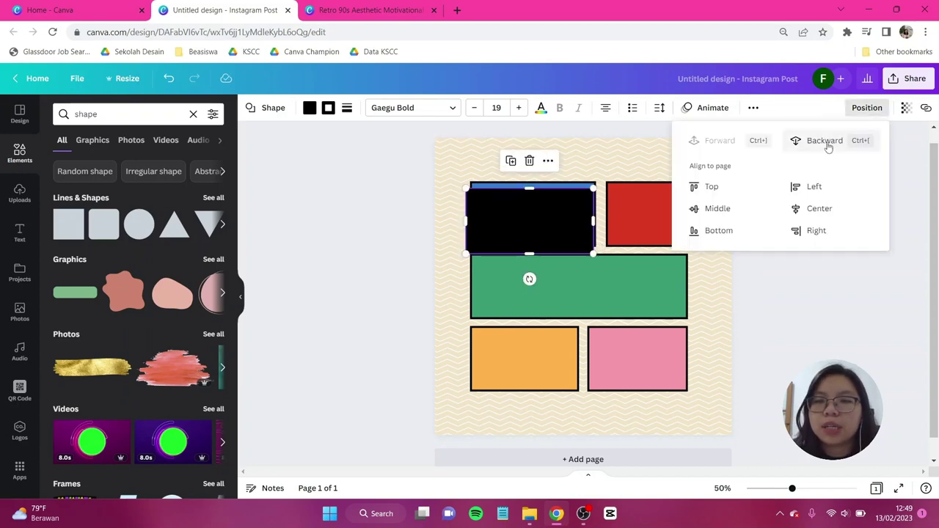
pyautogui.click(826, 141)
pyautogui.click(792, 325)
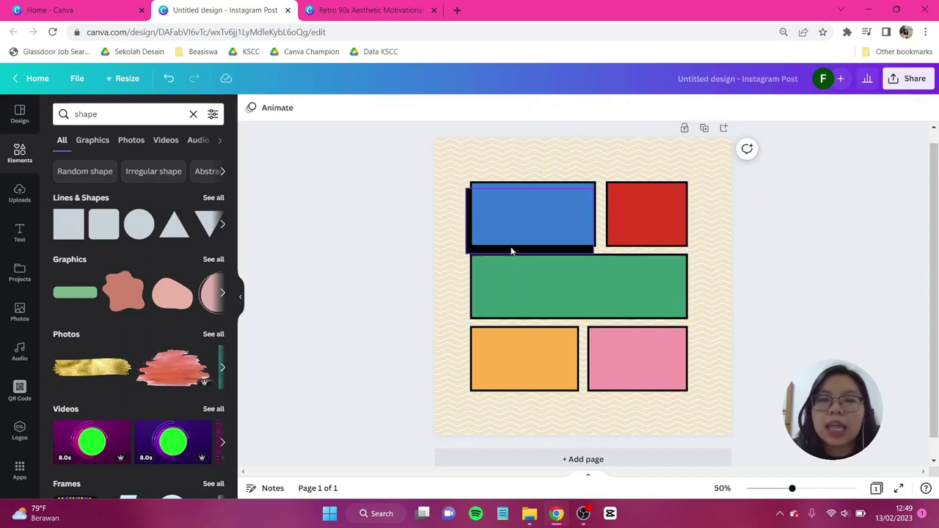
pyautogui.click(466, 250)
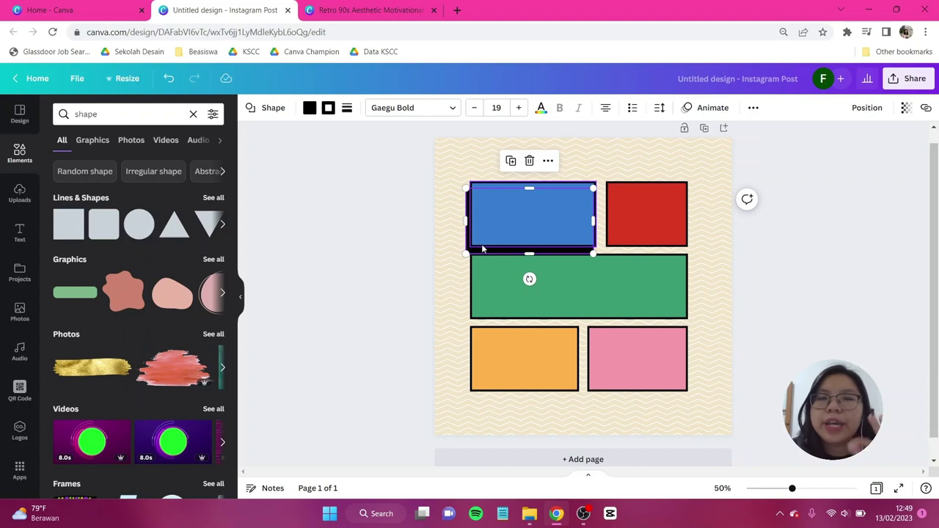
pyautogui.moveTo(509, 250); pyautogui.dragTo(508, 250)
# Step: Shift the blue box together with its black shadow slightly up and to the right
pyautogui.click(534, 213)
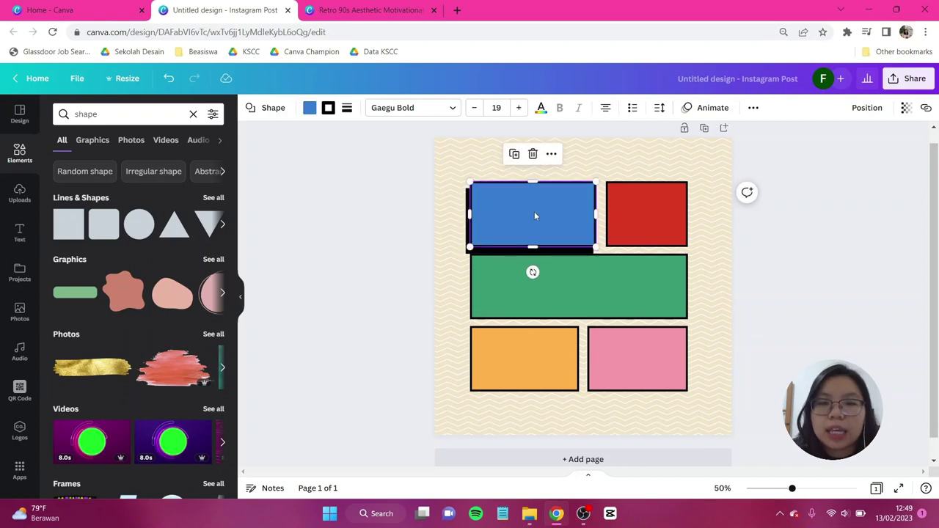
pyautogui.click(455, 223)
pyautogui.click(468, 224)
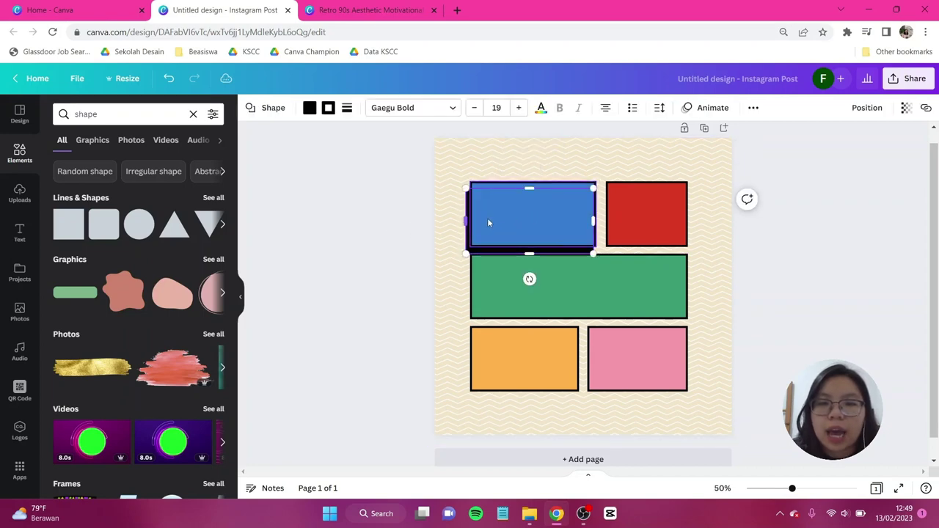
pyautogui.keyDown('shift'); pyautogui.click(489, 217); pyautogui.keyUp('shift')
pyautogui.moveTo(489, 219); pyautogui.dragTo(493, 212)
pyautogui.click(738, 264)
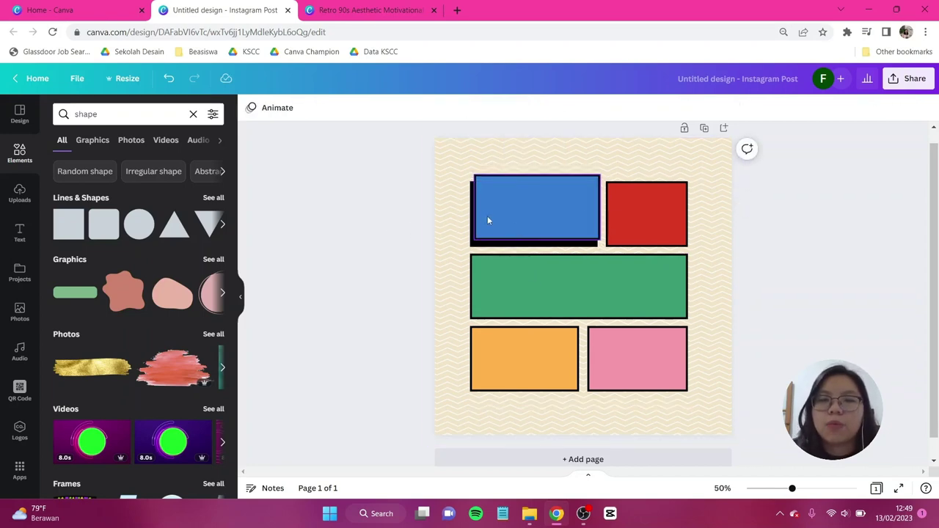
# Step: Duplicate the black shadow, fit the copy to the red box with a slight offset, and send it behind that box
pyautogui.click(472, 218)
pyautogui.hotkey('ctrl', 'd')
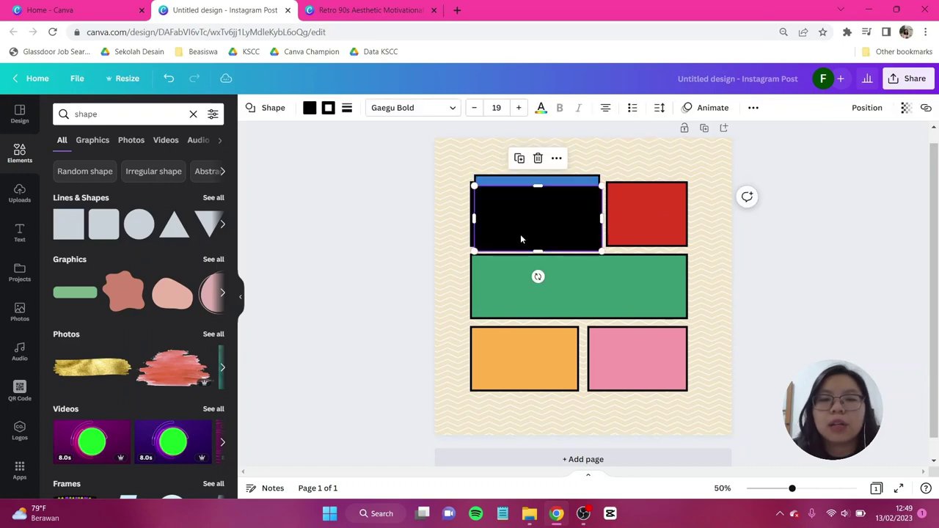
pyautogui.moveTo(518, 231); pyautogui.dragTo(645, 233)
pyautogui.moveTo(665, 254); pyautogui.dragTo(674, 247)
pyautogui.click(867, 108)
pyautogui.click(818, 141)
# Step: Place a black copy stretched to full width behind the green box as its offset shadow
pyautogui.moveTo(729, 218); pyautogui.dragTo(490, 285)
pyautogui.click(537, 213)
pyautogui.click(770, 247)
pyautogui.click(604, 213)
pyautogui.hotkey('ctrl', 'd')
pyautogui.moveTo(548, 292); pyautogui.dragTo(681, 292)
pyautogui.click(867, 108)
pyautogui.click(817, 141)
pyautogui.moveTo(542, 317); pyautogui.dragTo(547, 316)
# Step: Duplicate the wide black shadow, narrow the copy to the orange box's width, and send it behind that box with an offset
pyautogui.moveTo(579, 287); pyautogui.dragTo(570, 345)
pyautogui.hotkey('ctrl', 'd')
pyautogui.moveTo(680, 346); pyautogui.dragTo(574, 346)
pyautogui.click(868, 108)
pyautogui.click(818, 141)
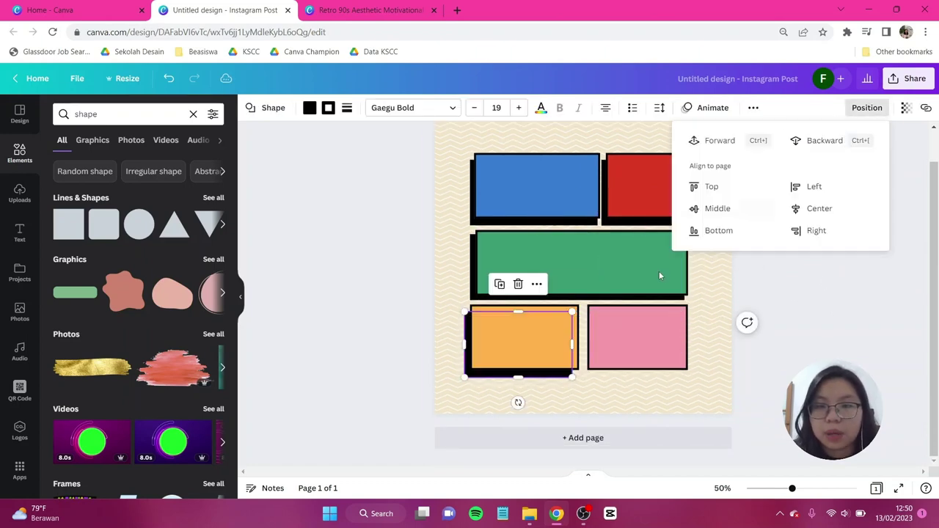
# Step: Duplicate the orange box's black shadow and place the copy behind the pink box, offset down and to the left
pyautogui.click(740, 288)
pyautogui.click(473, 346)
pyautogui.hotkey('ctrl', 'd')
pyautogui.moveTo(517, 349); pyautogui.dragTo(578, 337)
pyautogui.click(758, 367)
# Step: Shorten the right ends of the black shadows behind the orange, pink and red boxes
pyautogui.click(530, 337)
pyautogui.click(528, 374)
pyautogui.moveTo(578, 344); pyautogui.dragTo(570, 344)
pyautogui.click(632, 374)
pyautogui.moveTo(685, 344); pyautogui.dragTo(680, 344)
pyautogui.moveTo(643, 221); pyautogui.dragTo(644, 220)
pyautogui.moveTo(686, 191); pyautogui.dragTo(679, 191)
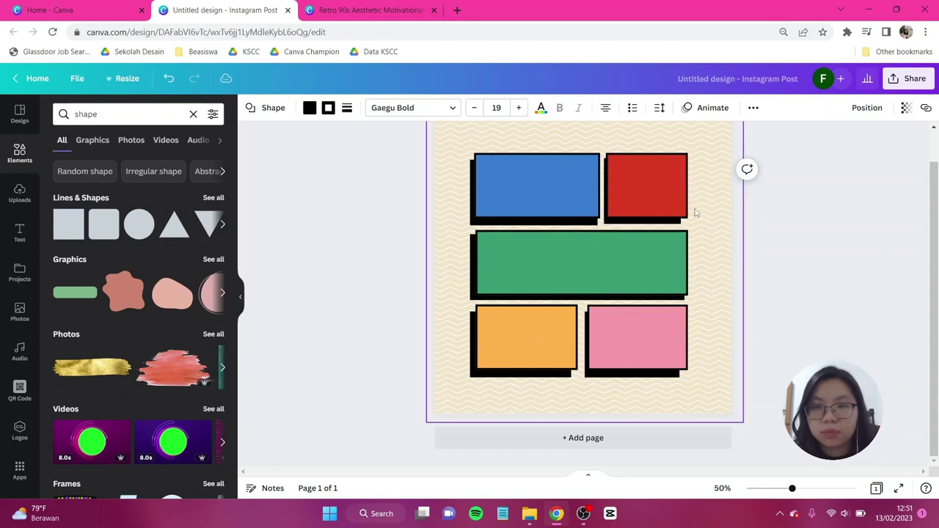
# Step: Lower the top edge of the green box's shadow and shorten the right end of the blue box's shadow
pyautogui.click(814, 234)
pyautogui.click(679, 299)
pyautogui.moveTo(578, 234); pyautogui.dragTo(578, 239)
pyautogui.click(811, 269)
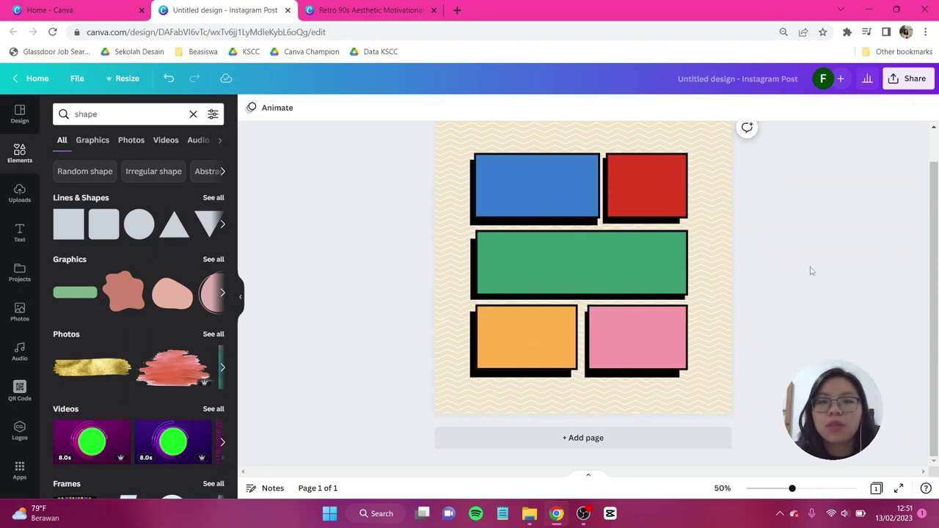
pyautogui.click(584, 222)
pyautogui.moveTo(597, 192); pyautogui.dragTo(592, 192)
pyautogui.click(800, 313)
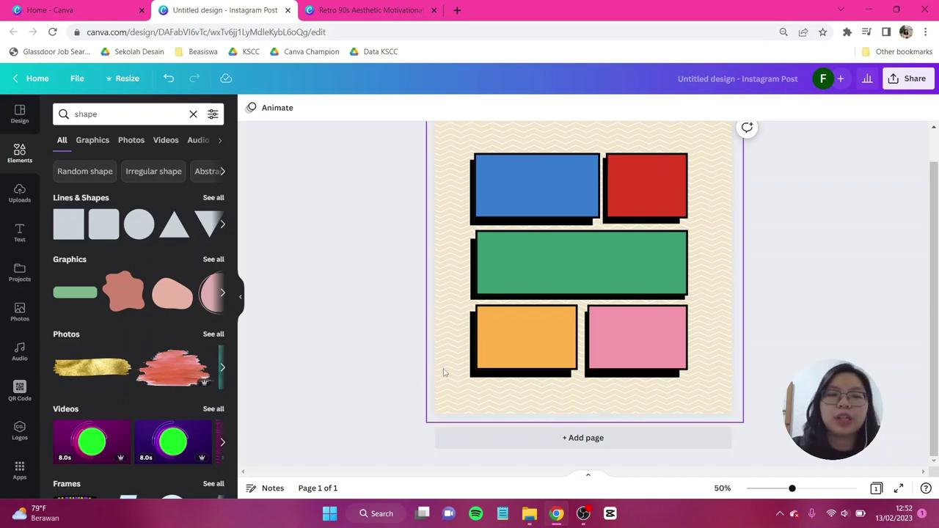
# Step: Add a heading text to the design and replace its placeholder with "It's"
pyautogui.click(17, 232)
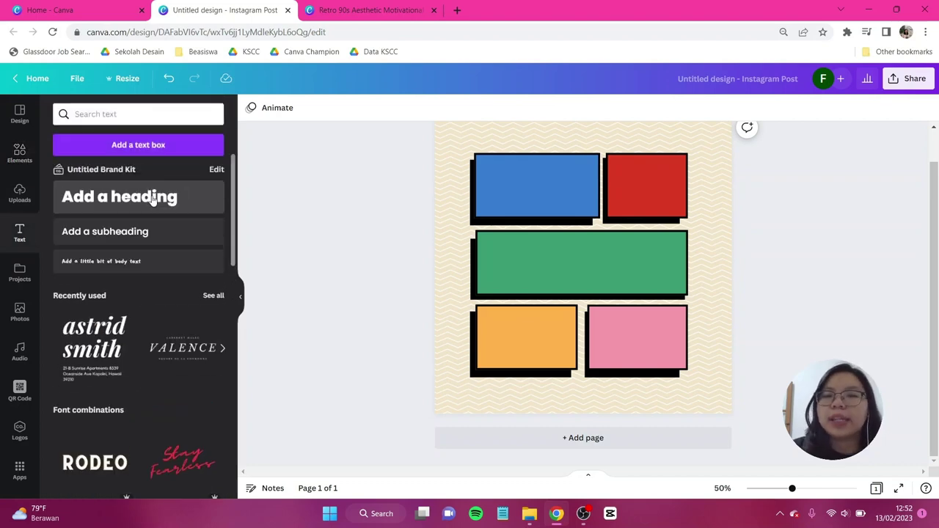
pyautogui.click(153, 199)
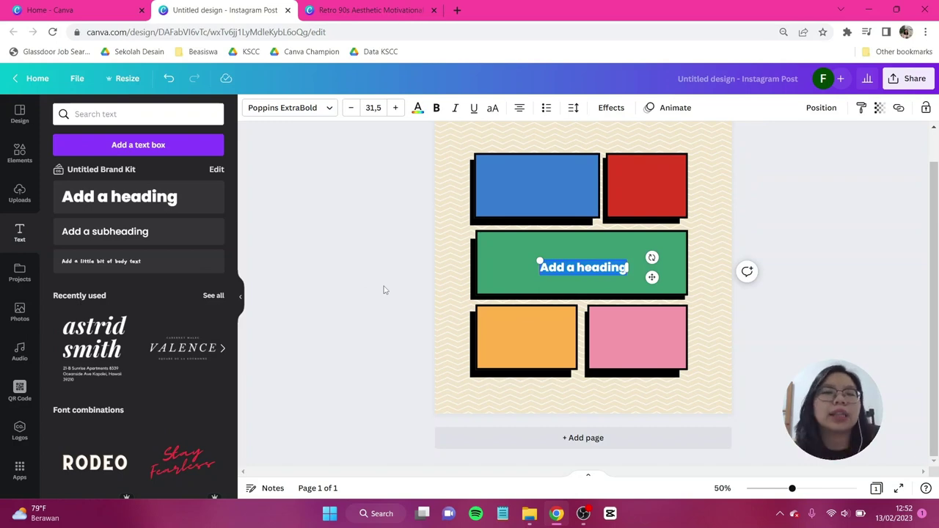
pyautogui.press('capslock')
pyautogui.write('I')
pyautogui.press('capslock')
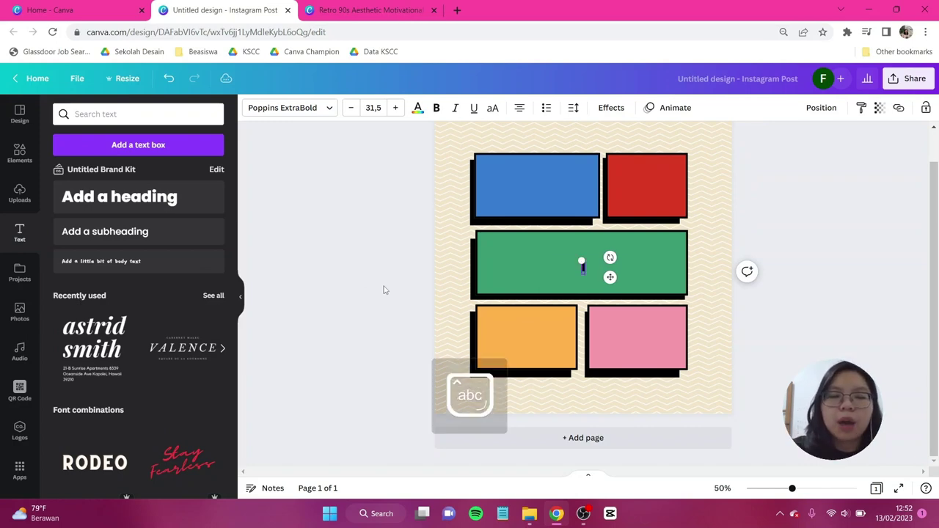
pyautogui.write("tIt's")
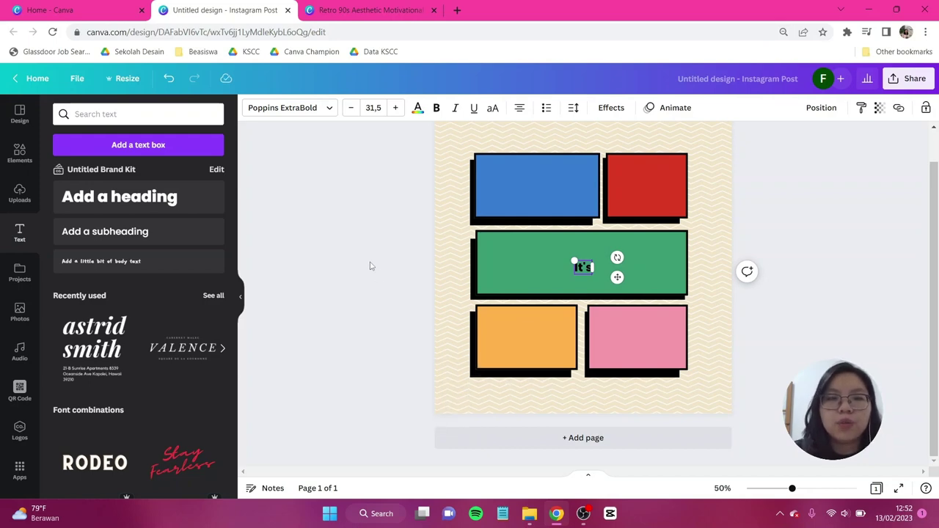
# Step: Set the "It's" heading's font to Adam Script Heavy and enlarge the text to size 139
pyautogui.click(284, 108)
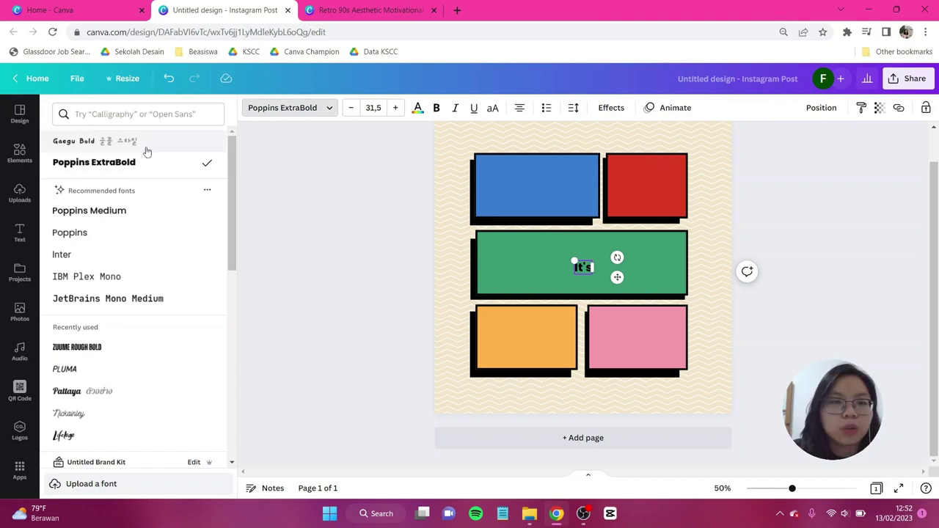
pyautogui.click(151, 114)
pyautogui.write('a')
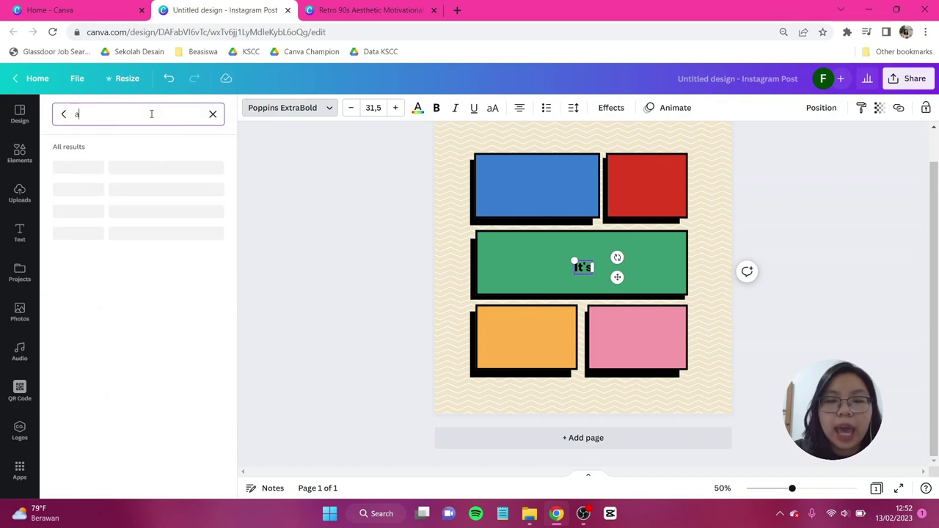
pyautogui.write('dam script')
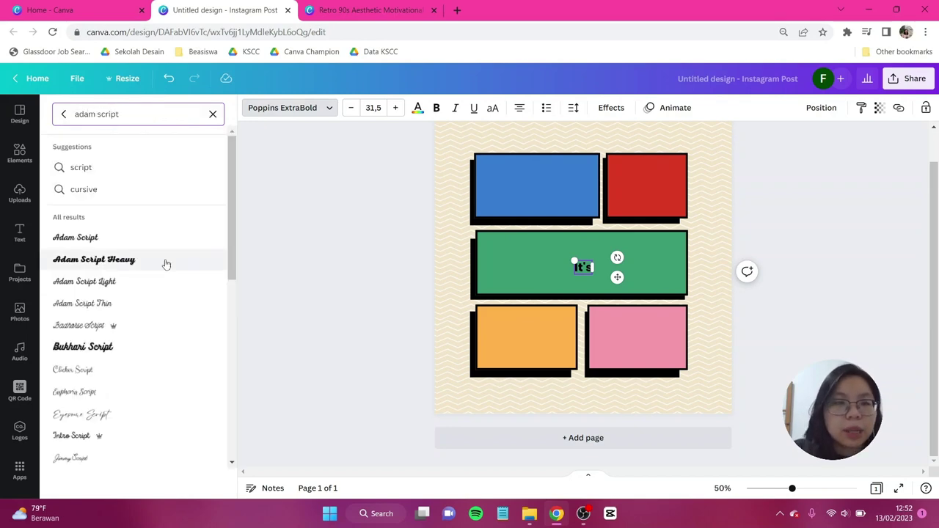
pyautogui.click(166, 262)
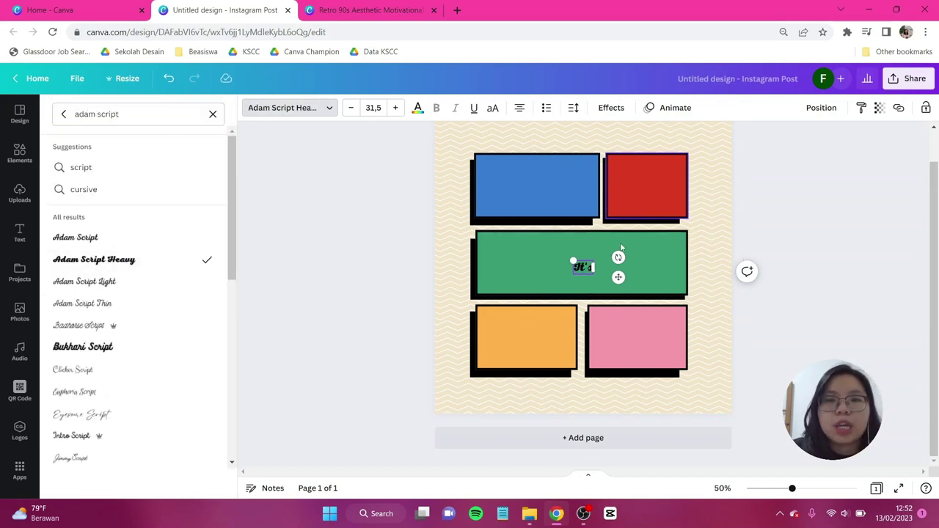
pyautogui.moveTo(594, 275); pyautogui.dragTo(665, 321)
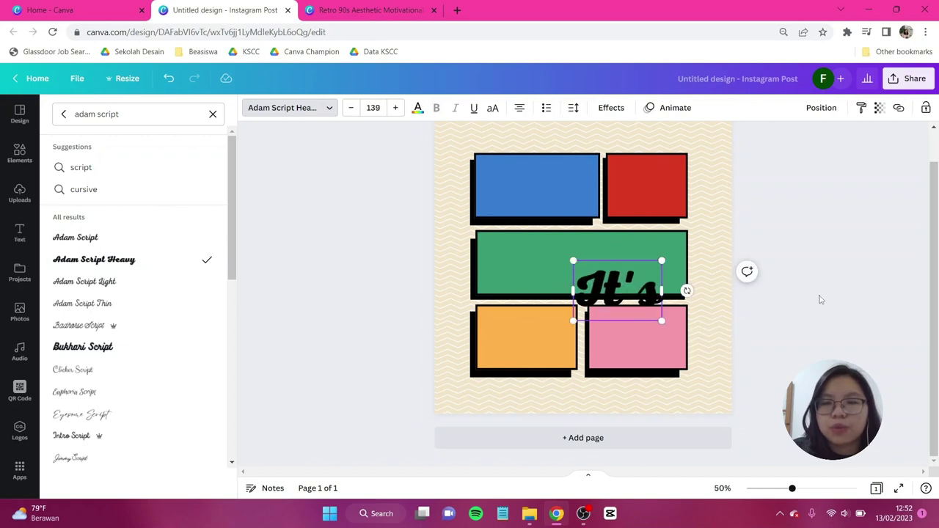
# Step: Move the "It's" text onto the green box and duplicate it, with the two copies side by side
pyautogui.click(819, 300)
pyautogui.moveTo(623, 300); pyautogui.dragTo(624, 257)
pyautogui.hotkey('ctrl', 'd')
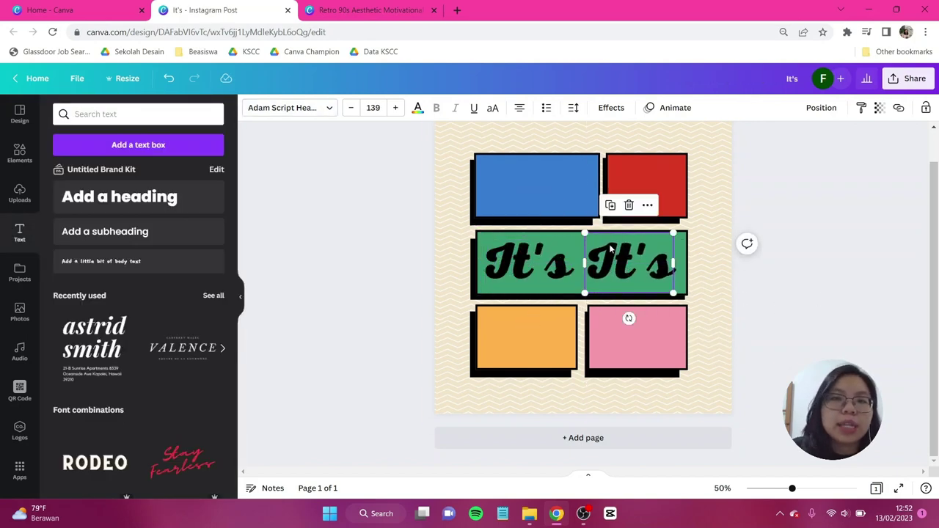
# Step: Apply the Splice effect to the right-hand "It's" copy with thickness 35 and offset 0
pyautogui.click(611, 108)
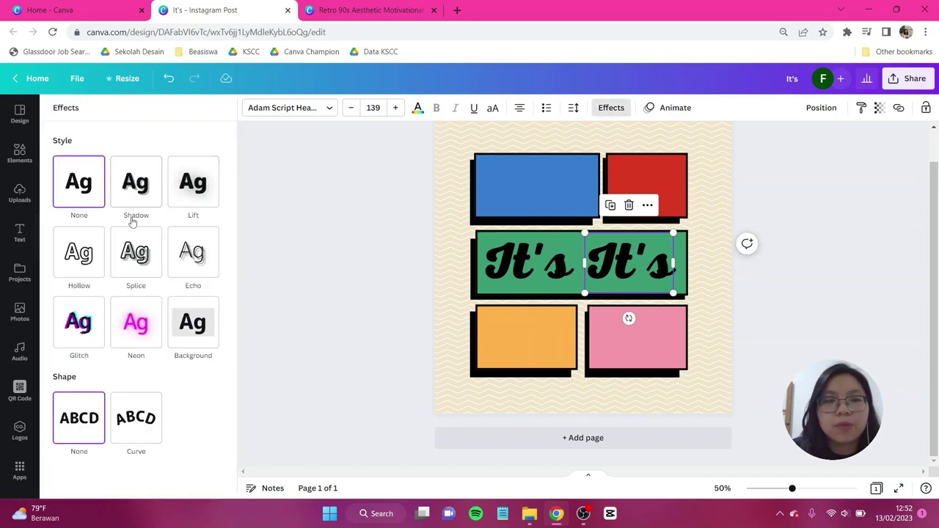
pyautogui.click(129, 260)
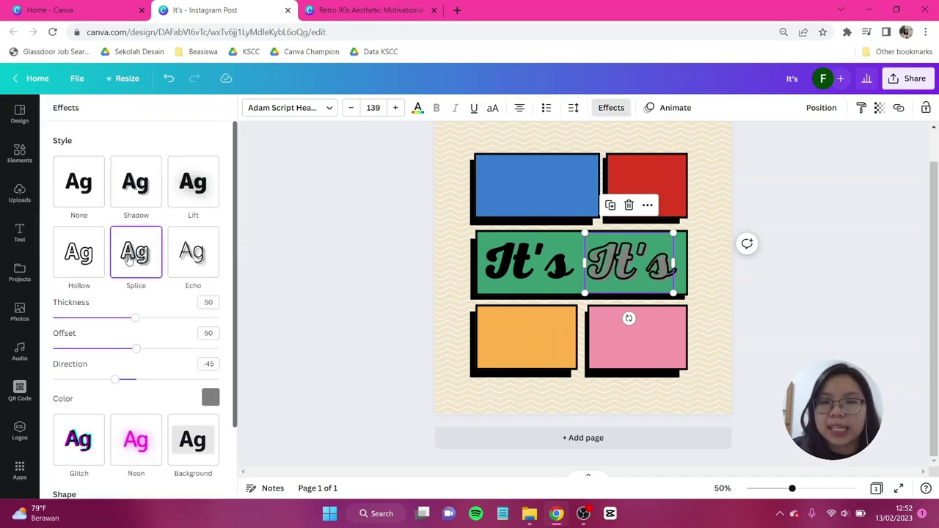
pyautogui.moveTo(135, 319); pyautogui.dragTo(117, 320)
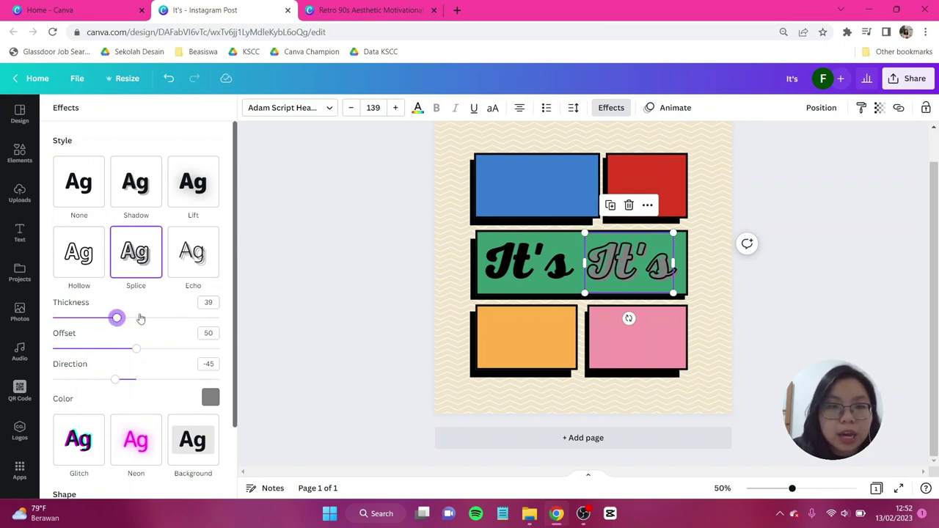
pyautogui.moveTo(116, 320); pyautogui.dragTo(112, 321)
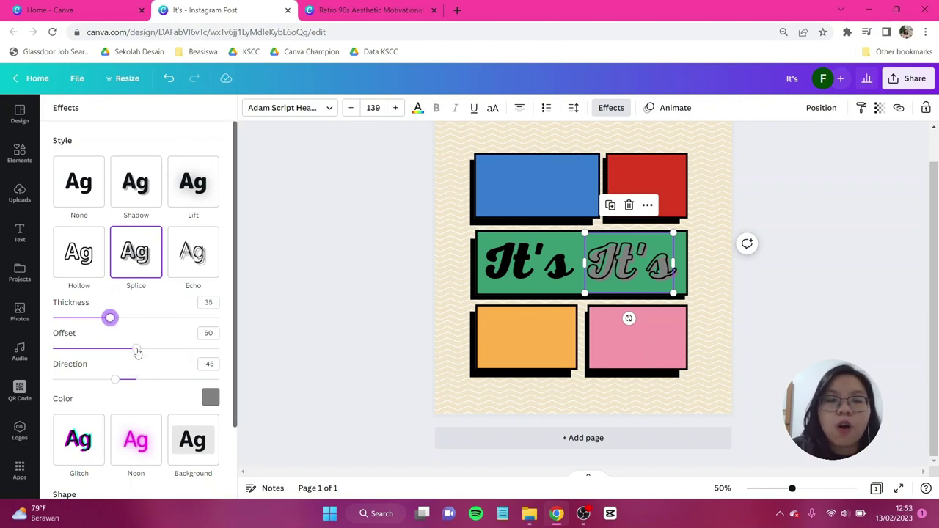
pyautogui.moveTo(138, 355); pyautogui.dragTo(3, 353)
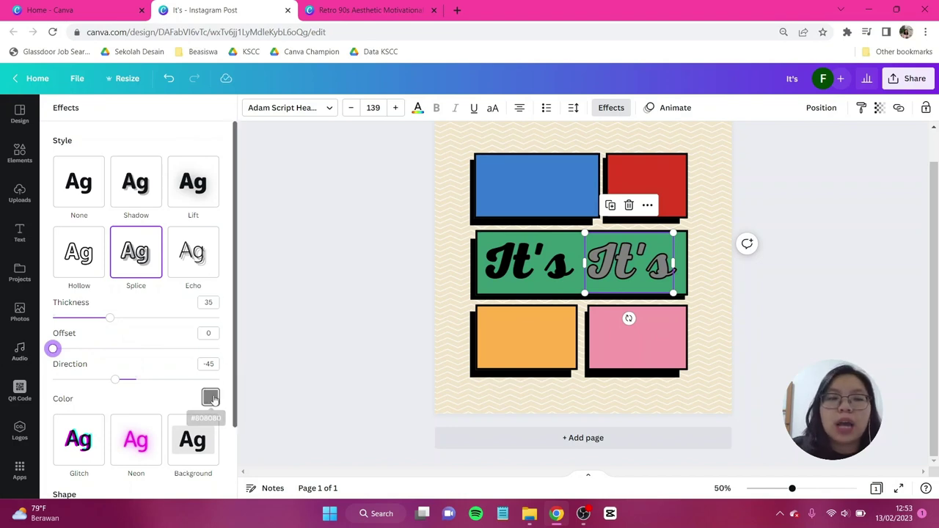
# Step: Colour the copy's Splice effect with the document's orange and place it over the black "It's", offset slightly up and right
pyautogui.click(211, 396)
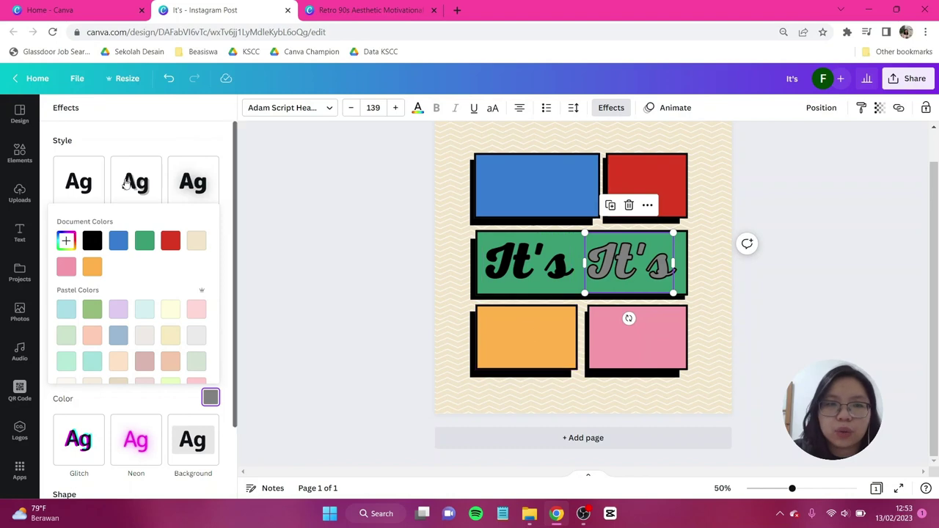
pyautogui.click(92, 269)
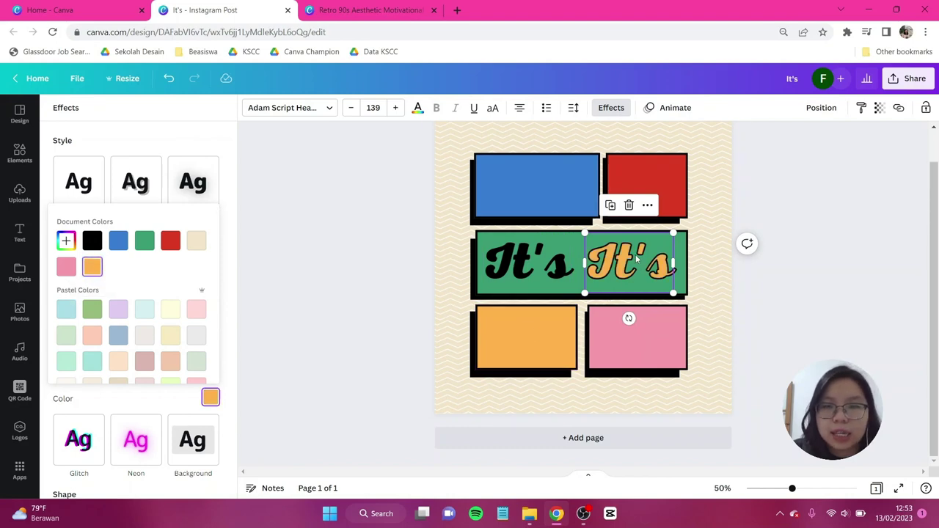
pyautogui.moveTo(627, 252); pyautogui.dragTo(537, 262)
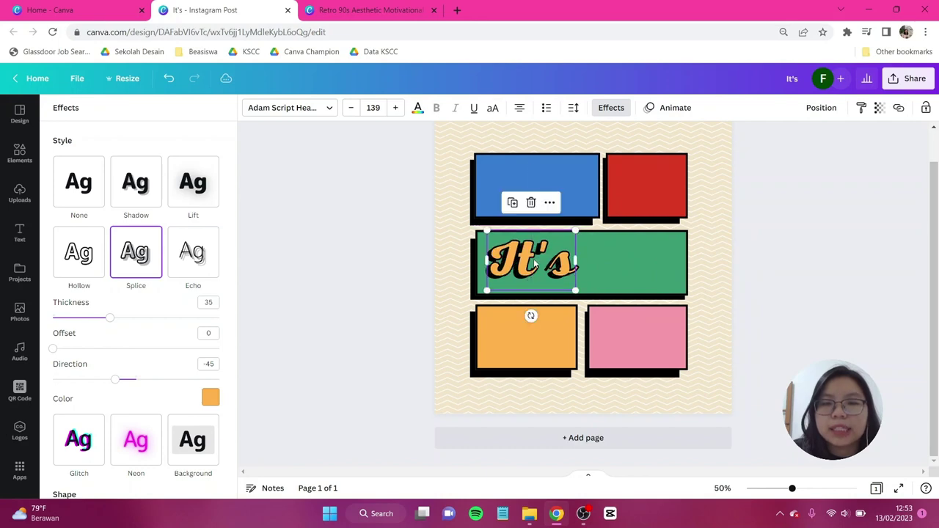